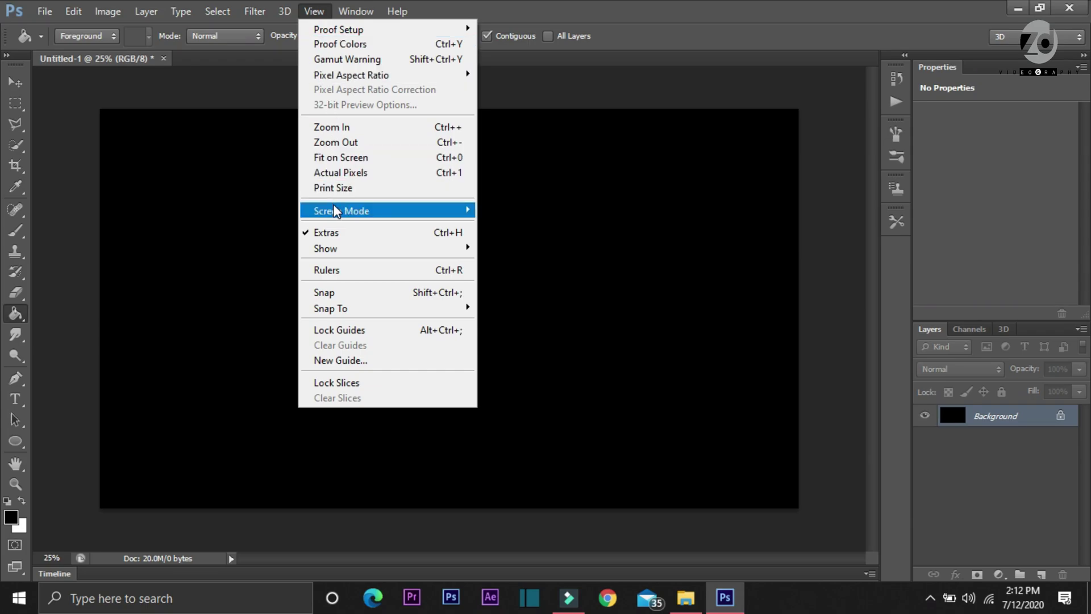
Show the grid and the rulers on the black canvas.
mouse_move(410, 251)
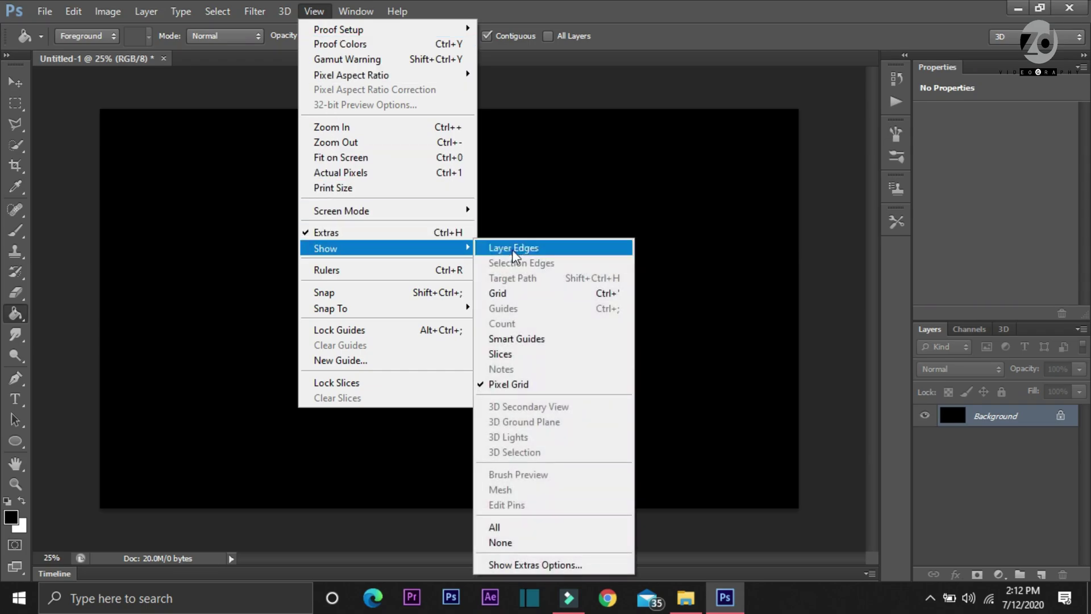
left_click(550, 293)
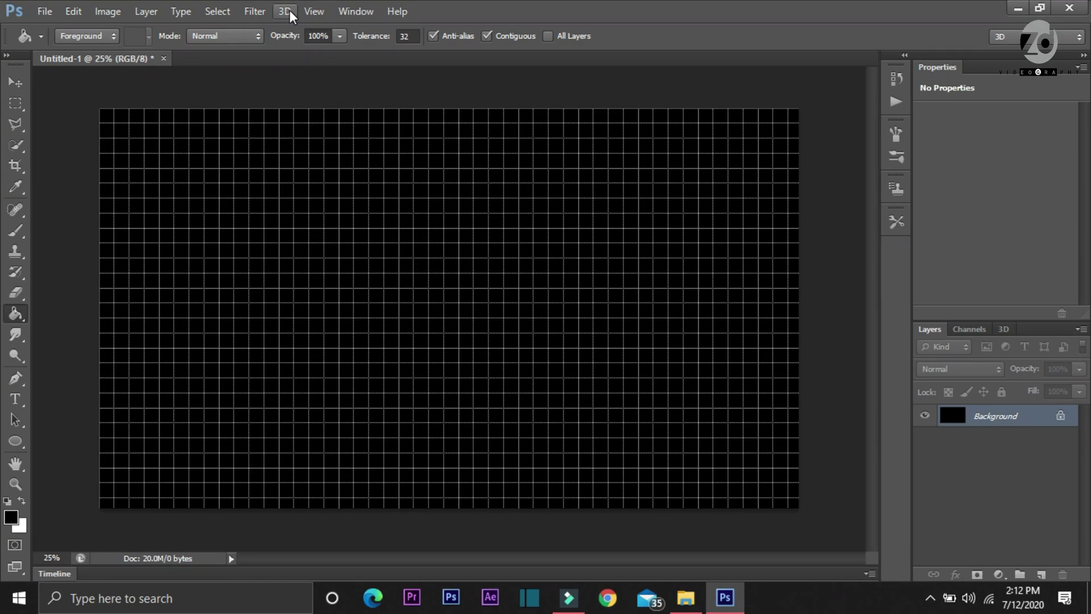
left_click(319, 13)
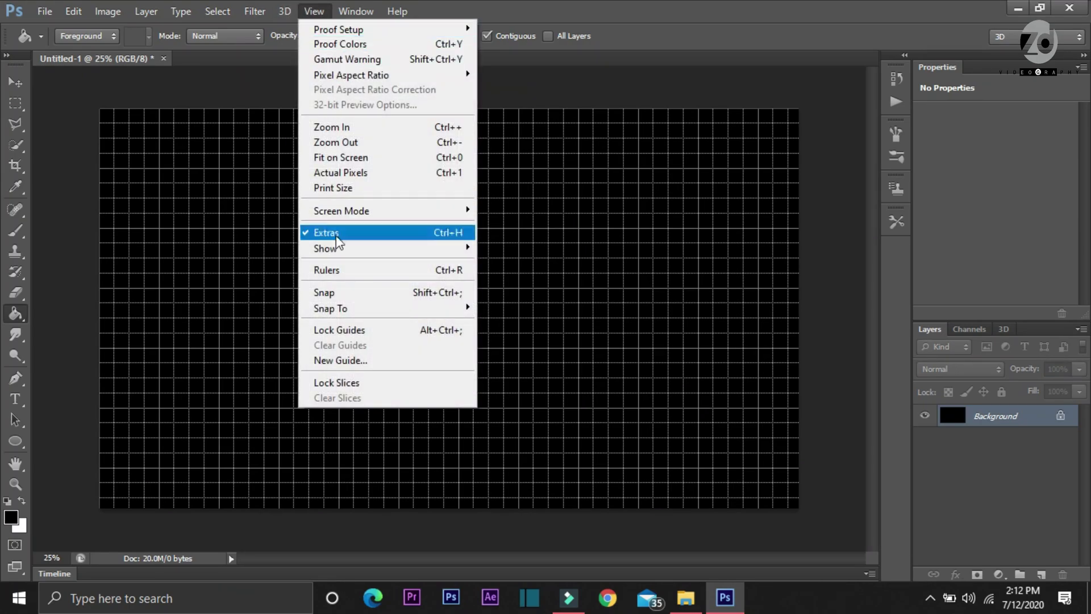
left_click(340, 271)
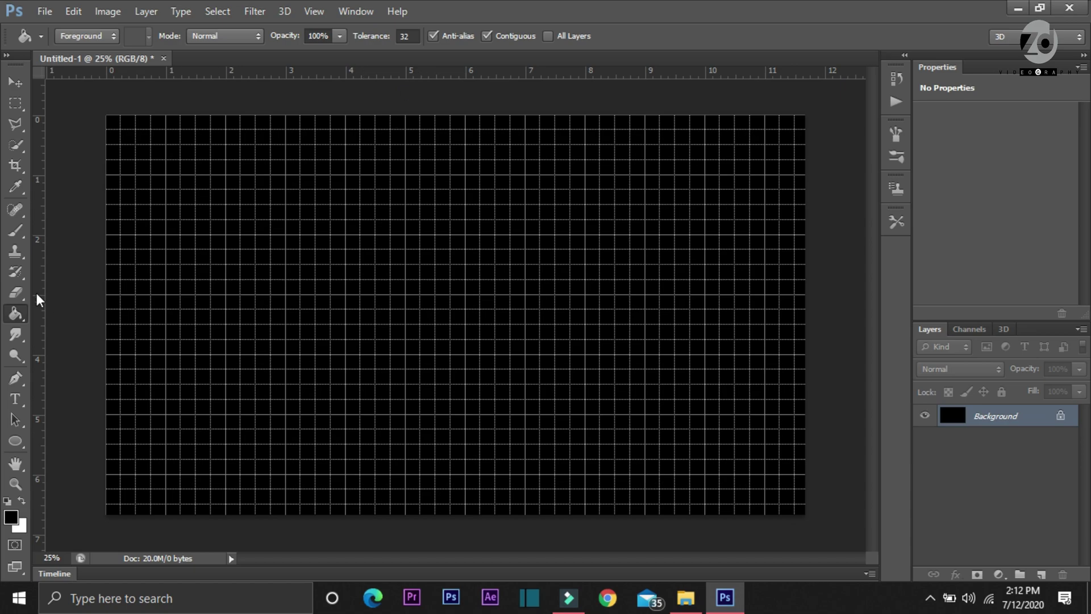
Place seven vertical guides around the canvas centre, one per grid line from 5 to 6.5 on the horizontal ruler.
left_click_drag(38, 294, 450, 297)
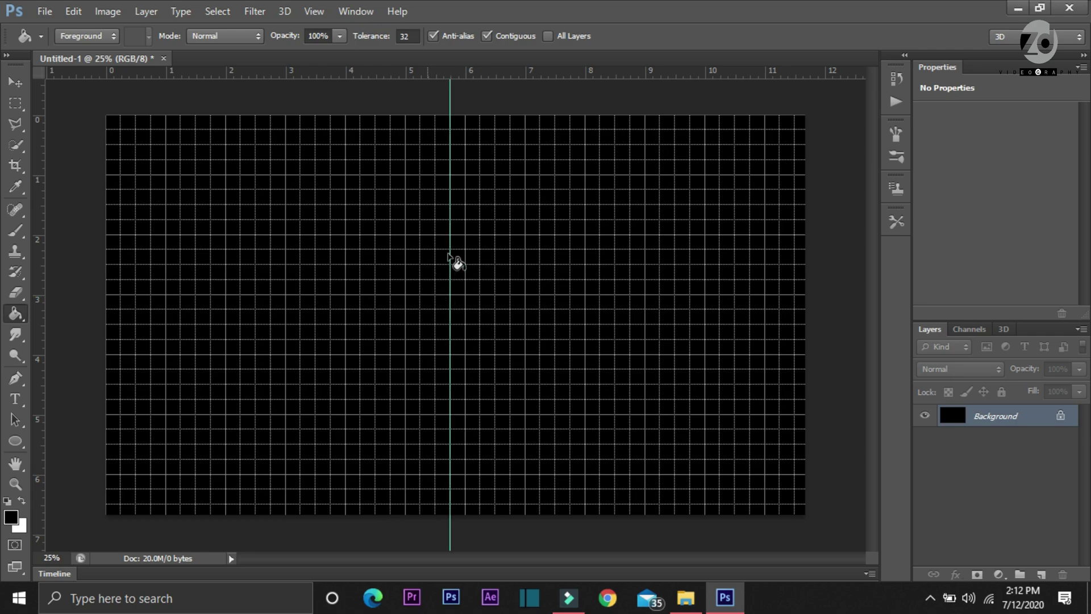
left_click_drag(38, 219, 435, 236)
left_click_drag(39, 279, 464, 321)
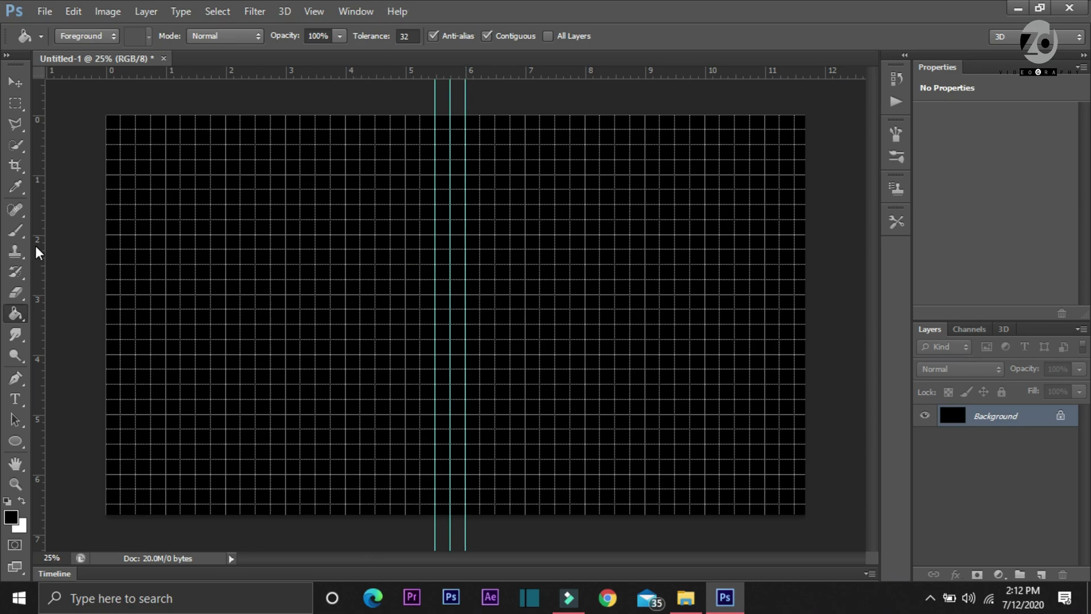
left_click_drag(38, 252, 419, 288)
left_click_drag(35, 299, 479, 265)
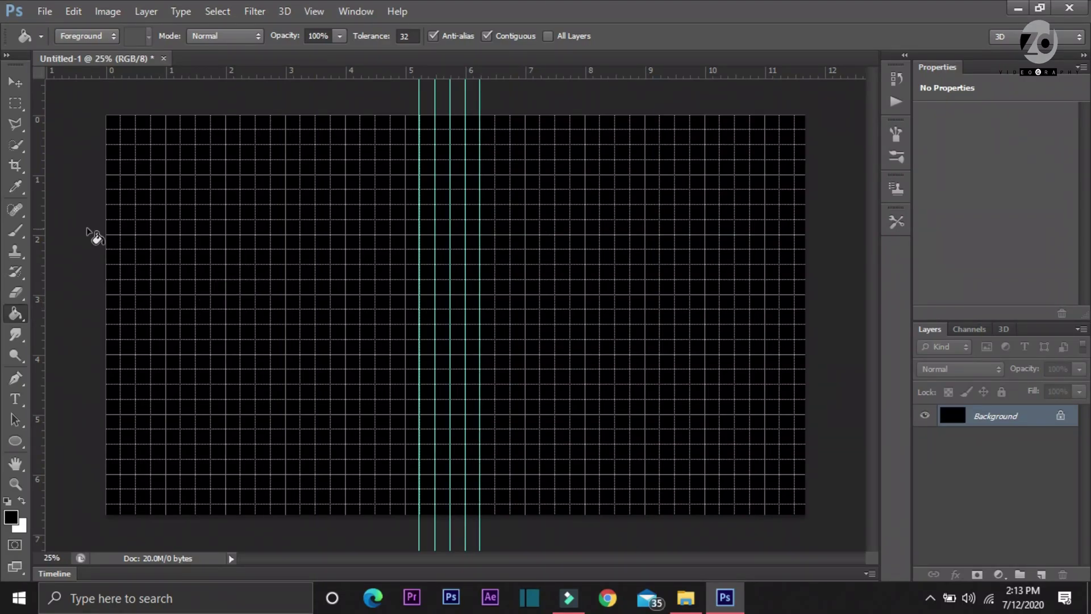
left_click_drag(149, 228, 405, 210)
left_click_drag(278, 199, 493, 215)
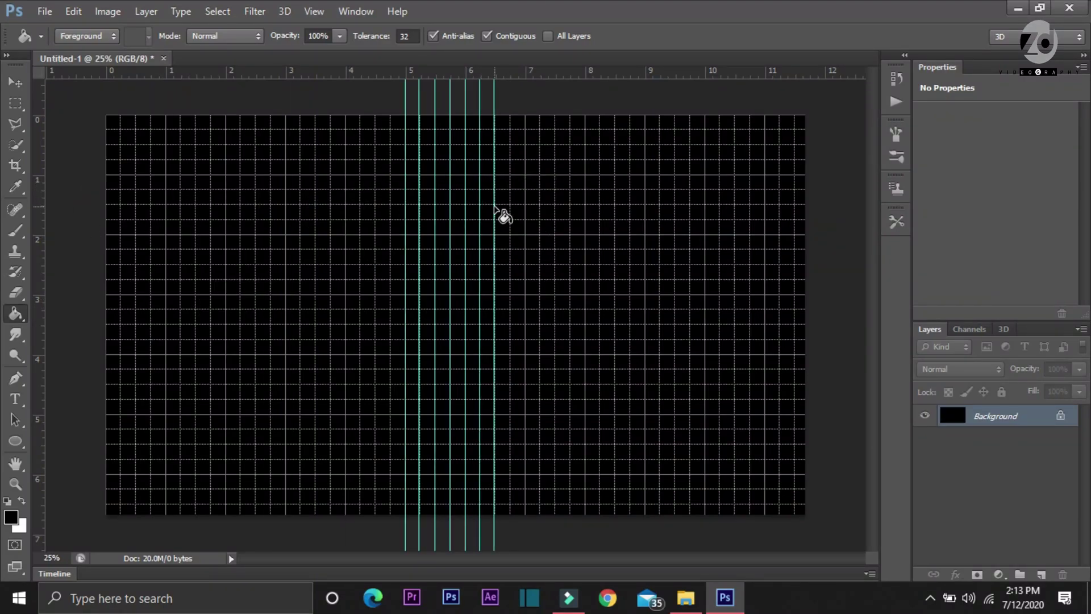
Place six horizontal guides at about 1.25, 1.5, 1.75, 3.25, 3.5 and 3.75 on the vertical ruler.
left_click_drag(329, 79, 333, 187)
left_click_drag(396, 74, 399, 204)
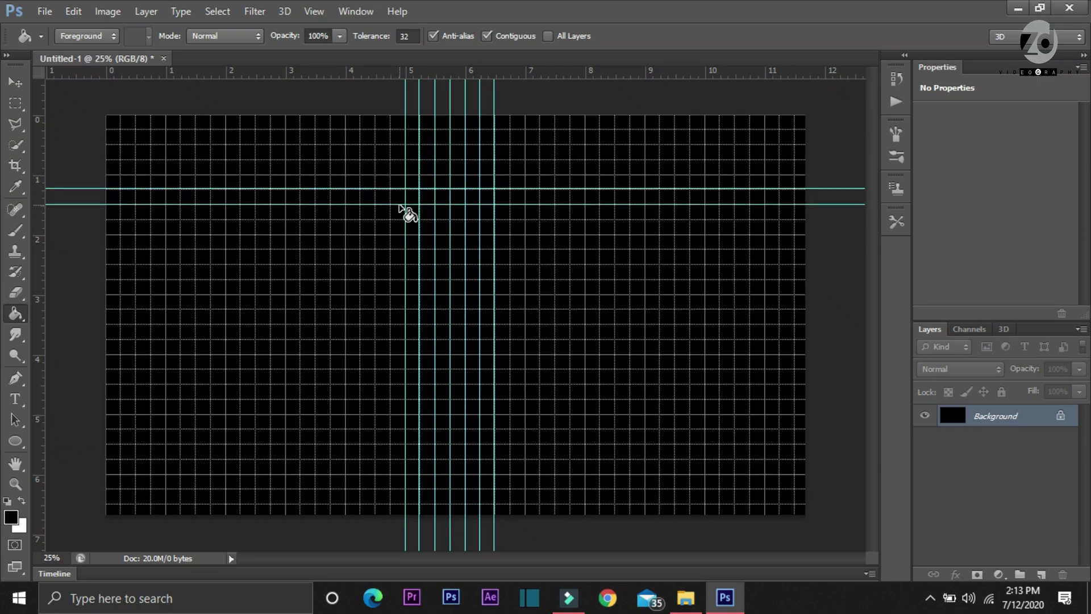
left_click_drag(455, 75, 455, 218)
left_click_drag(514, 74, 499, 307)
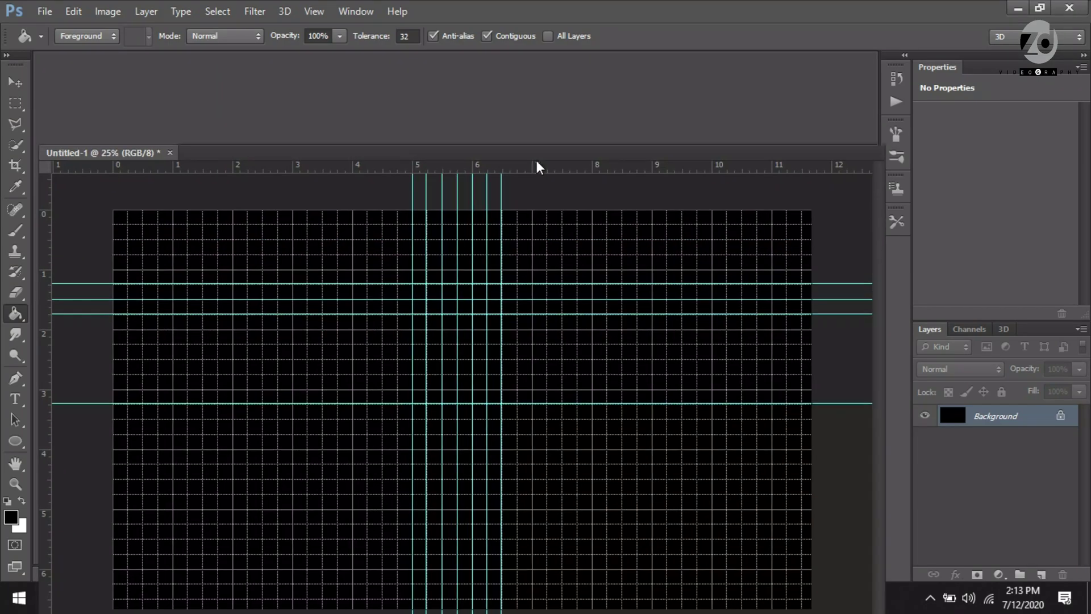
left_click_drag(536, 165, 462, 324)
left_click(695, 55)
left_click(1040, 8)
left_click_drag(501, 74, 492, 339)
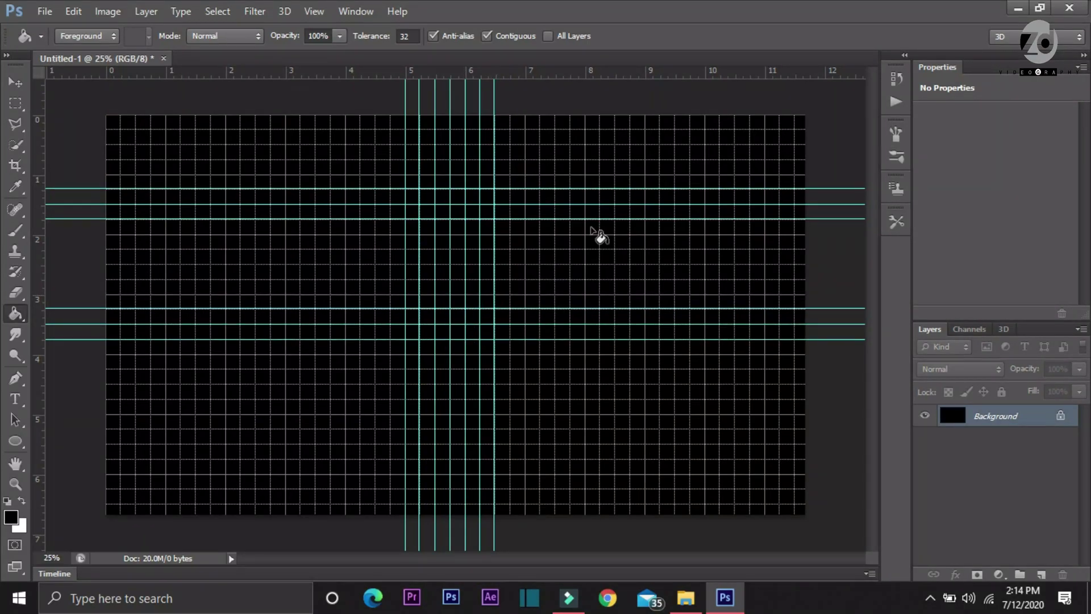
Draw a closed Pen path with two rounded lobes on the 1.75 guide, tapering to a point on the centre guide at 3.25.
key("ctrl+plus")
left_click_drag(872, 243, 871, 219)
left_click(15, 377)
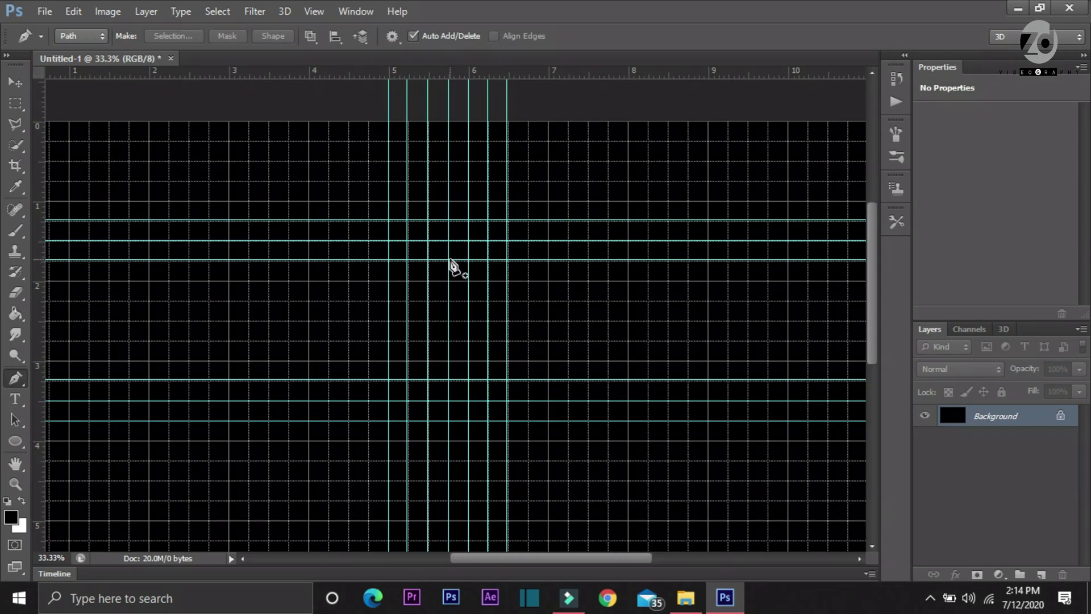
left_click(450, 261)
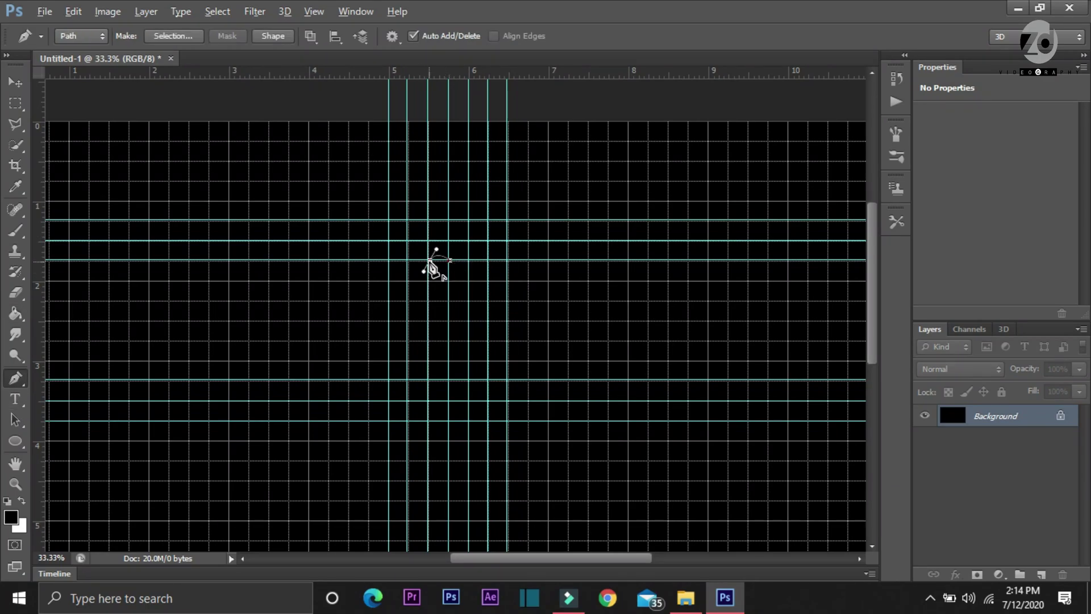
left_click_drag(428, 283, 431, 293)
mouse_move(427, 301)
left_mouse_down()
mouse_move(399, 305)
mouse_move(422, 310)
left_mouse_up()
left_click(428, 302, "alt")
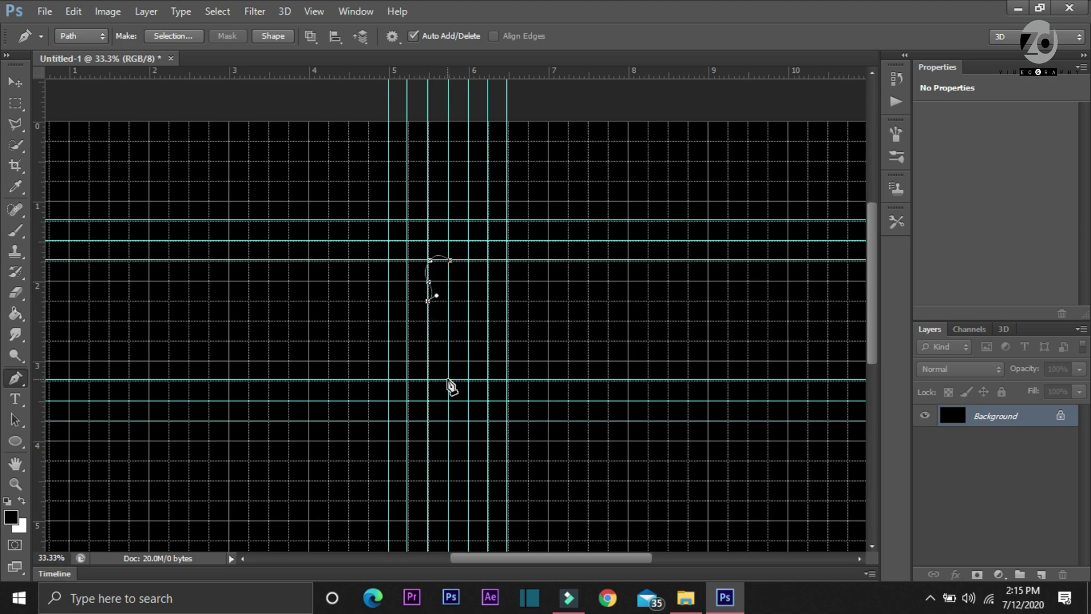
left_click_drag(447, 379, 478, 406)
left_click(448, 381, "alt")
left_click_drag(469, 302, 462, 231)
left_click(469, 304, "alt")
left_click_drag(468, 281, 476, 270)
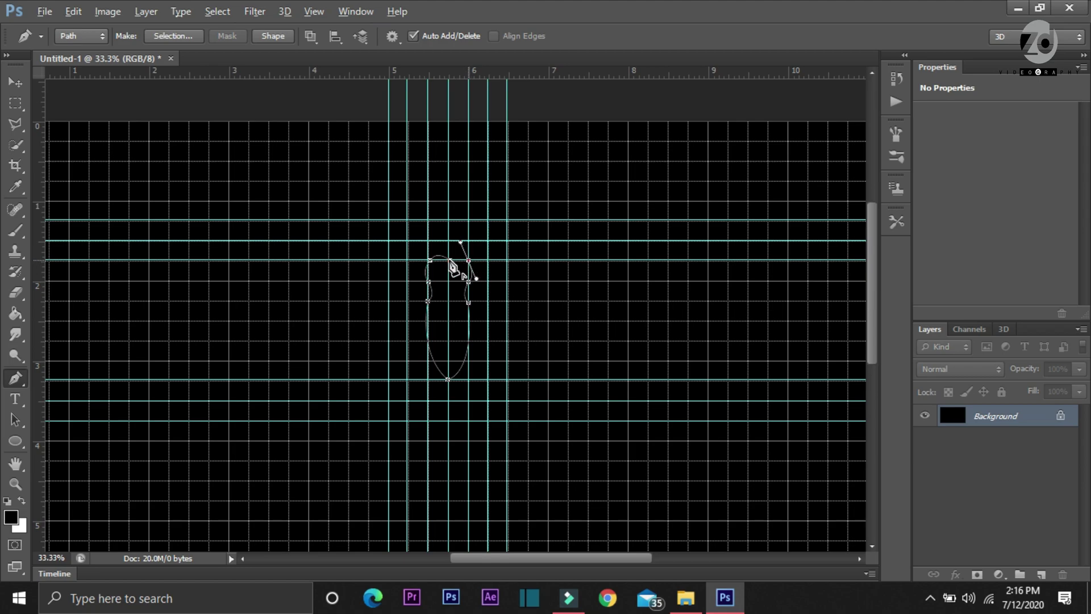
left_click(449, 260)
Convert the head path to a selection with 0 px feather, fill it with a white foreground color and deselect.
right_click(448, 319)
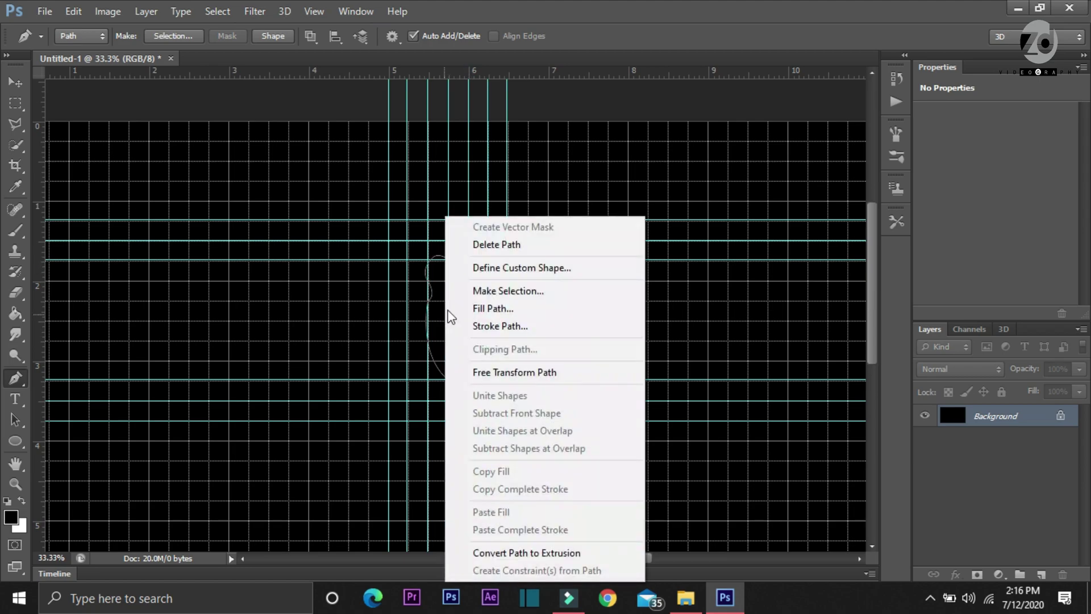
left_click(512, 288)
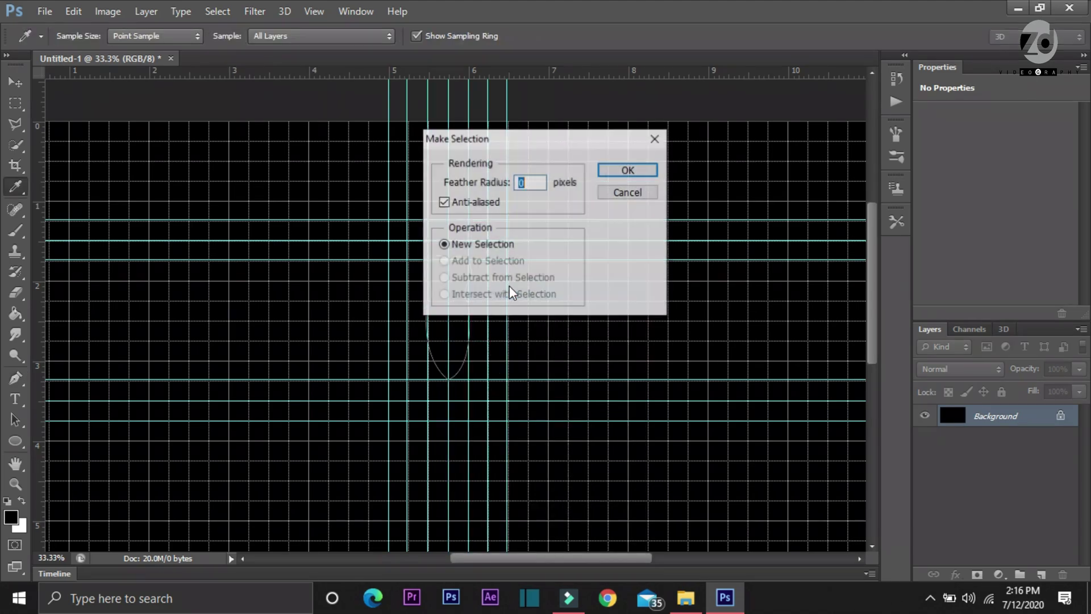
left_click(628, 170)
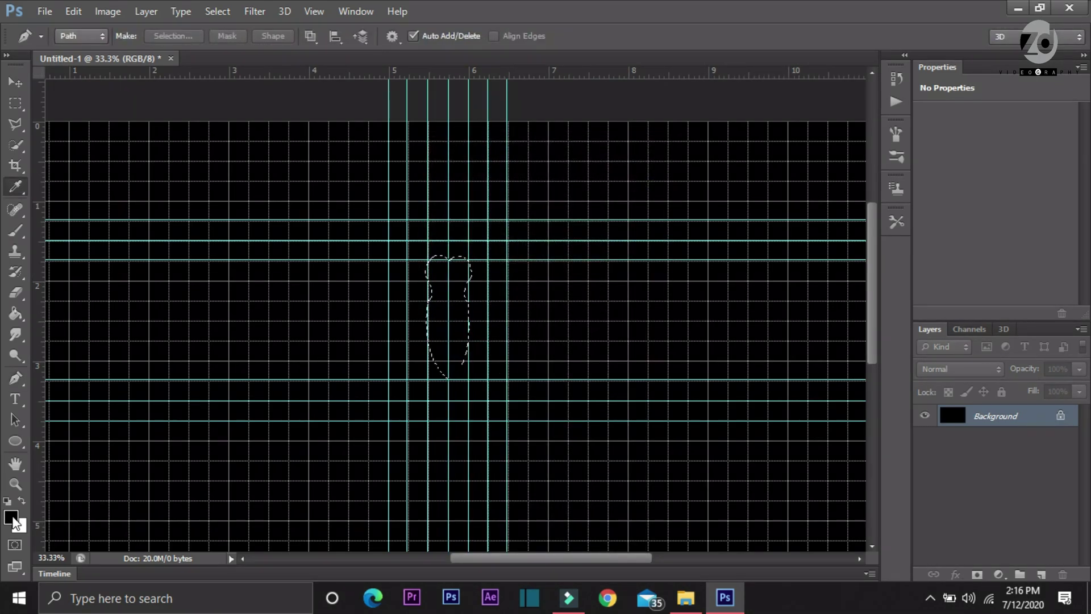
left_click(13, 518)
left_click_drag(622, 204, 548, 93)
left_click(973, 85)
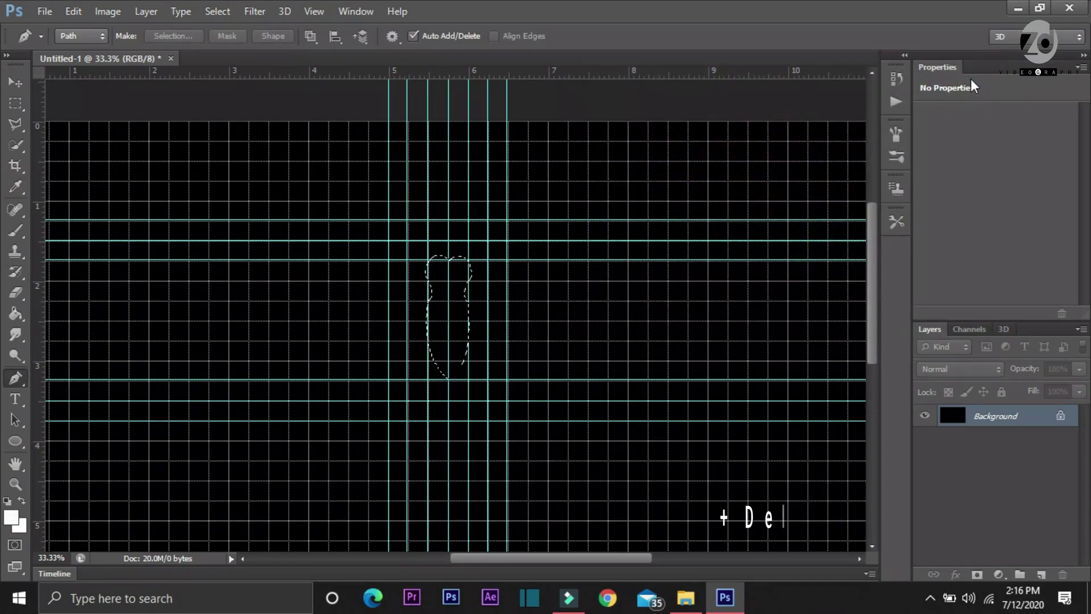
key("alt+Delete")
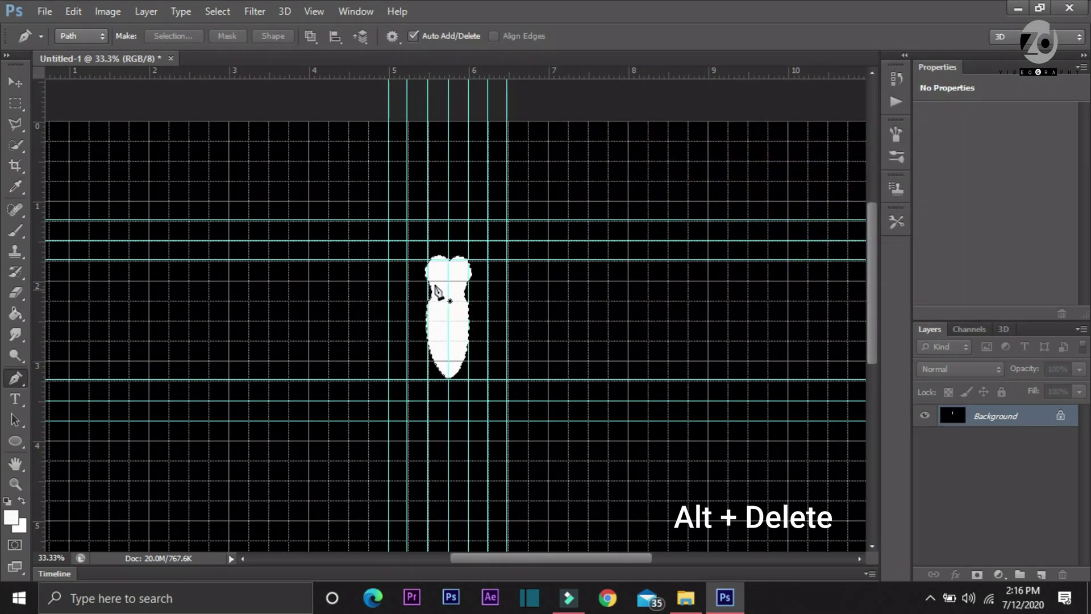
key("ctrl+d")
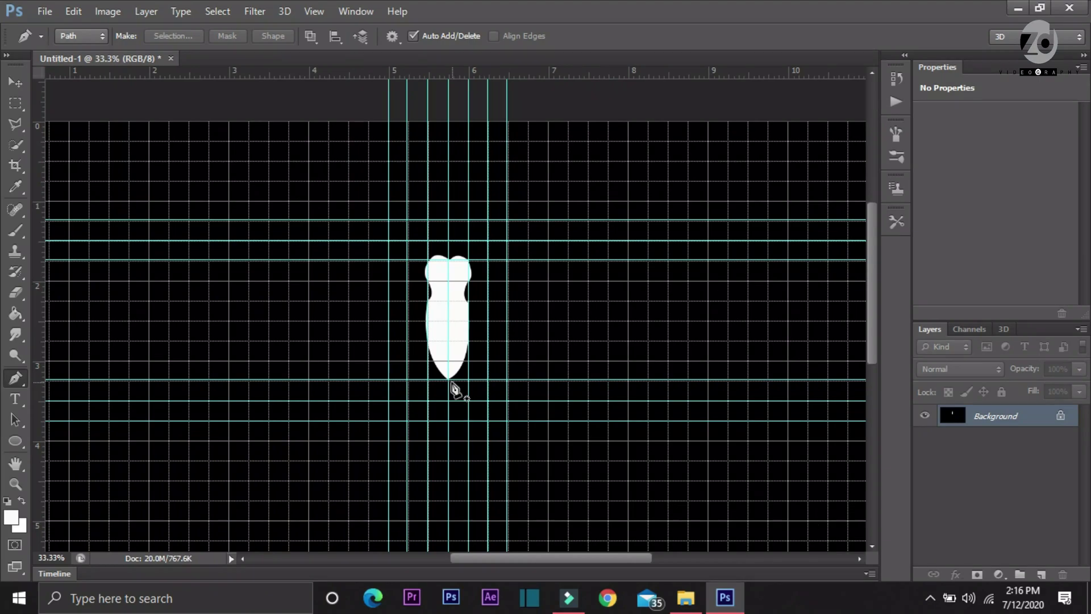
Draw a small rounded Pen path below the head's pointed tip, convert it to a selection and fill it white.
left_click(445, 377)
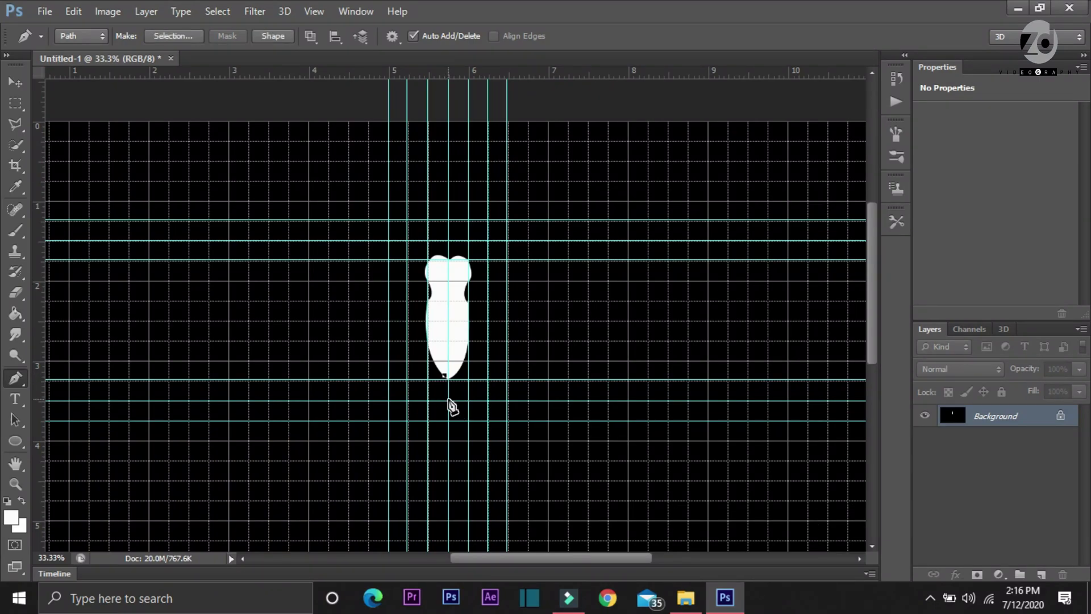
left_click_drag(473, 393, 467, 396)
left_click_drag(441, 366, 428, 358)
right_click(448, 382)
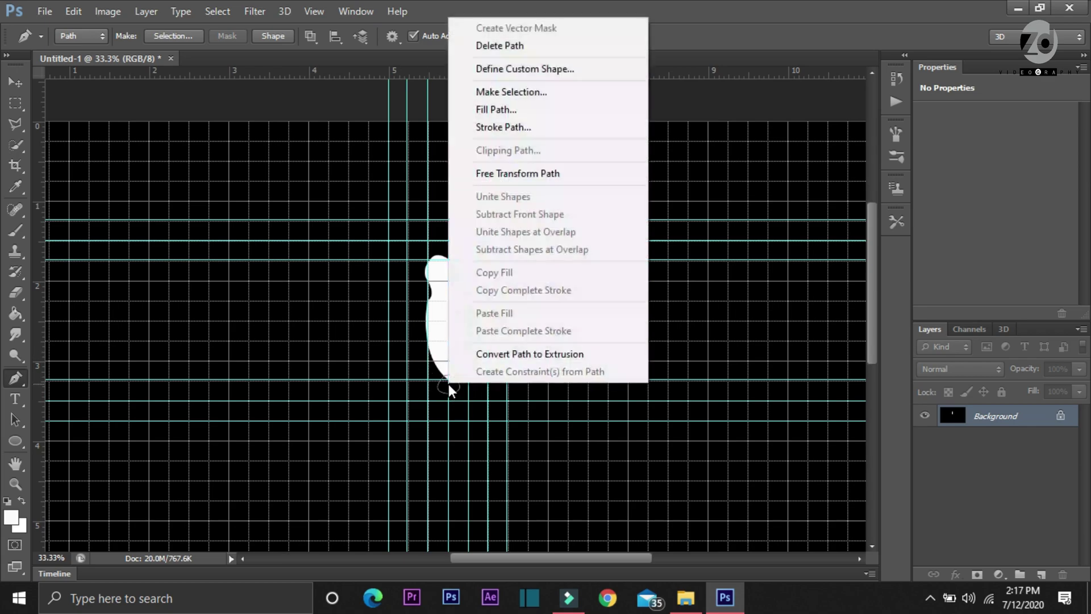
left_click(506, 97)
left_click(619, 170)
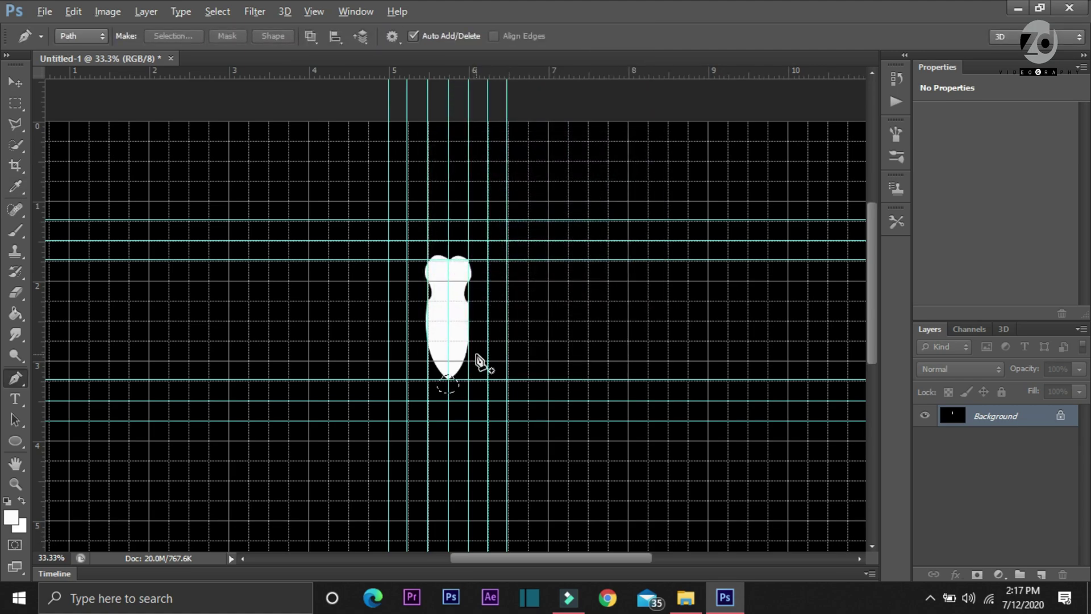
Draw a curved, pointed Pen shape sweeping out and up to the left of the rounded tip and fill it white.
left_click(439, 385)
left_click_drag(407, 369, 499, 339)
left_click(388, 347)
left_click(401, 371, "alt")
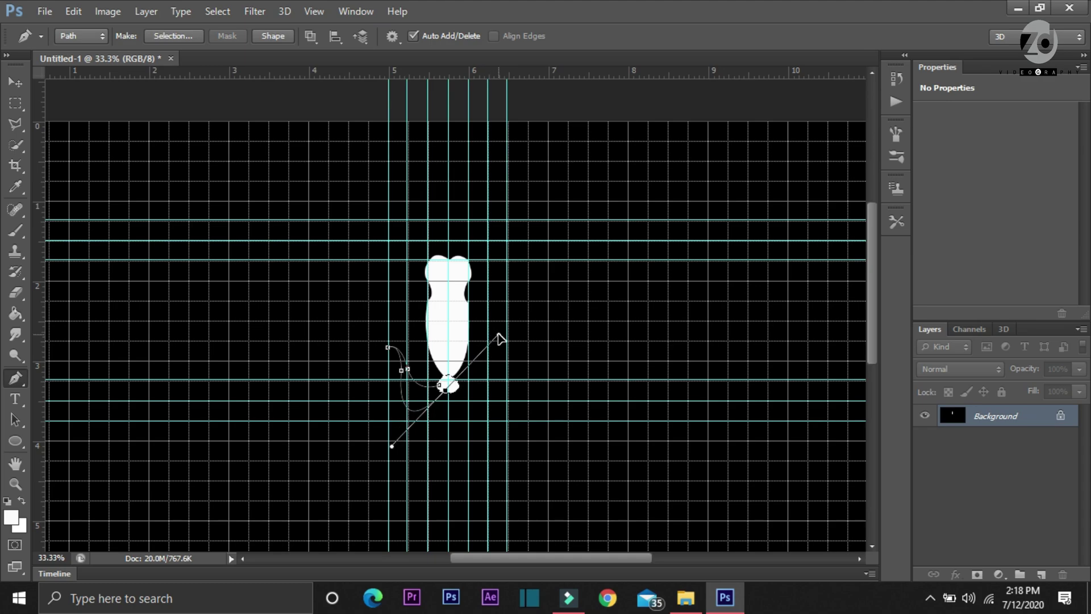
right_click(412, 398)
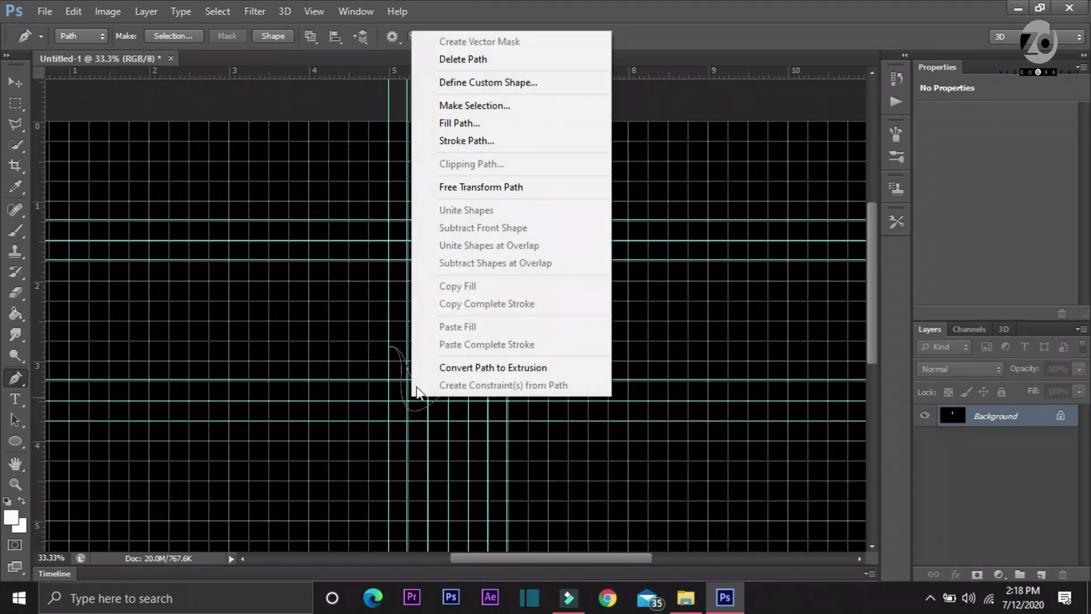
left_click(454, 105)
left_click(628, 170)
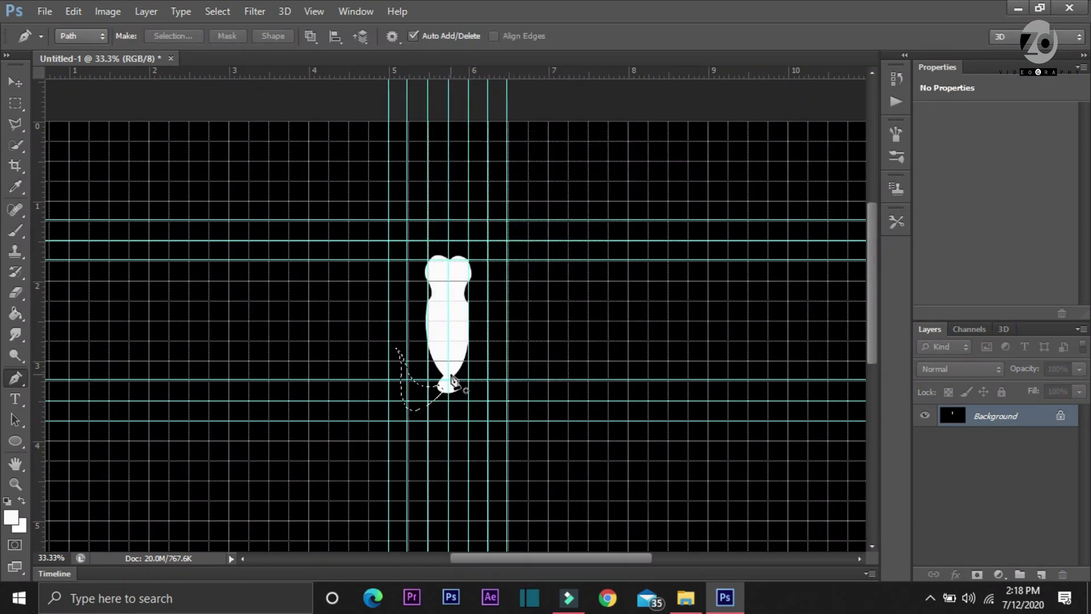
key("alt+BackSpace")
Draw a small rounded bump with the Pen tool on the head's upper right edge, select it and fill it white.
left_click(469, 261)
left_click_drag(468, 280, 453, 293)
right_click(474, 273)
left_click(517, 291)
left_click(640, 171)
Add a matching rounded bump on the head's upper left edge and fill its selection with white.
left_click(428, 281, "alt")
left_click(427, 260)
right_click(424, 272)
left_click(463, 291)
left_click(631, 164)
key("alt+BackSpace")
Draw a curved horn path rising from the left bump, convert it to a new selection, fill it white and deselect.
left_click(425, 266)
left_click(399, 257)
left_click(395, 229)
left_click(407, 239, "ctrl")
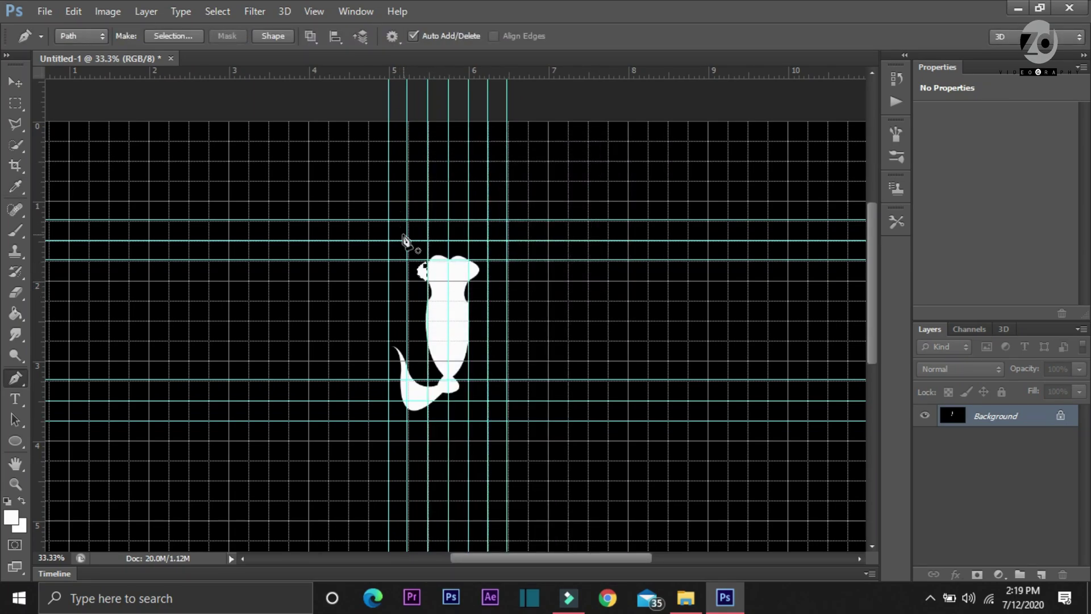
left_click_drag(401, 231, 377, 238)
key("ctrl+alt+z")
key("ctrl+alt+z")
left_click_drag(423, 272, 483, 272)
left_click(172, 36)
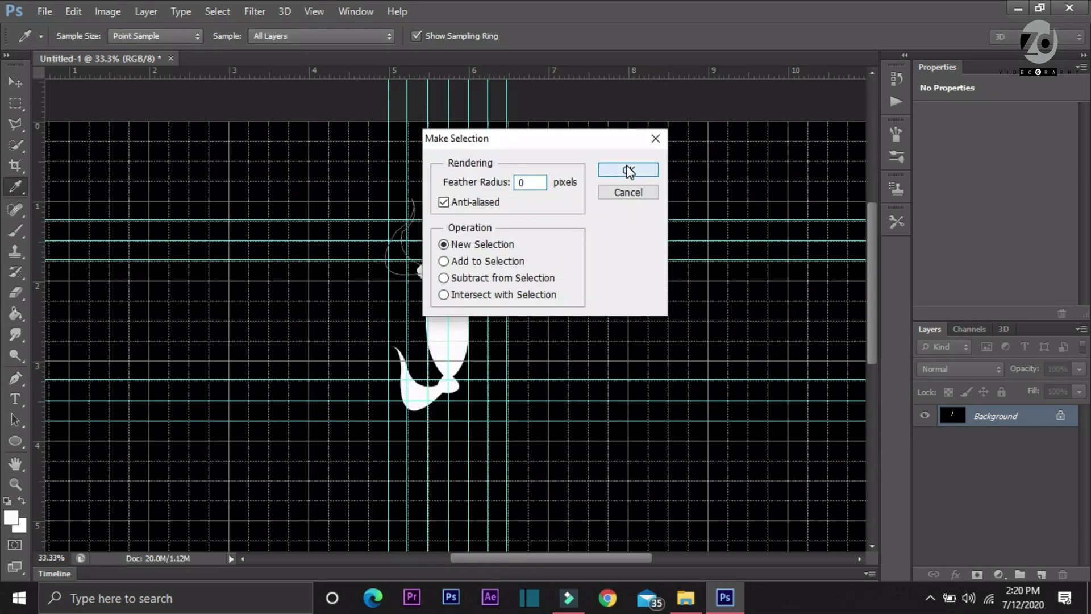
left_click(628, 170)
key("alt+BackSpace")
key("ctrl+d")
Add a second, outer prong to the left horn with the Pen tool, fill its selection white and deselect.
left_click(398, 205)
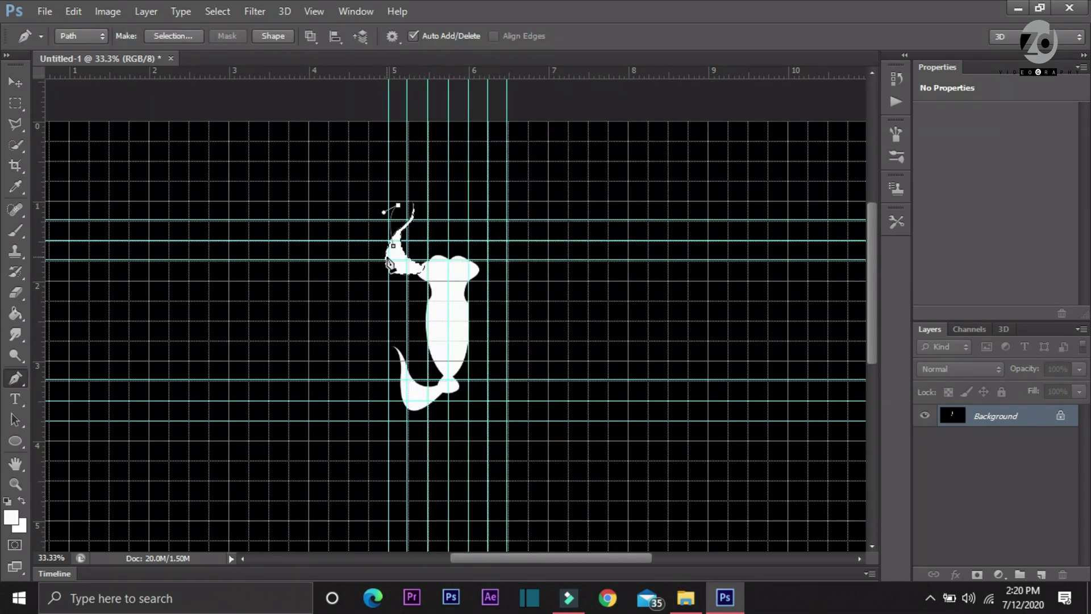
mouse_move(393, 246)
left_mouse_down()
mouse_move(404, 301)
mouse_move(391, 227)
left_mouse_up()
right_click(401, 199)
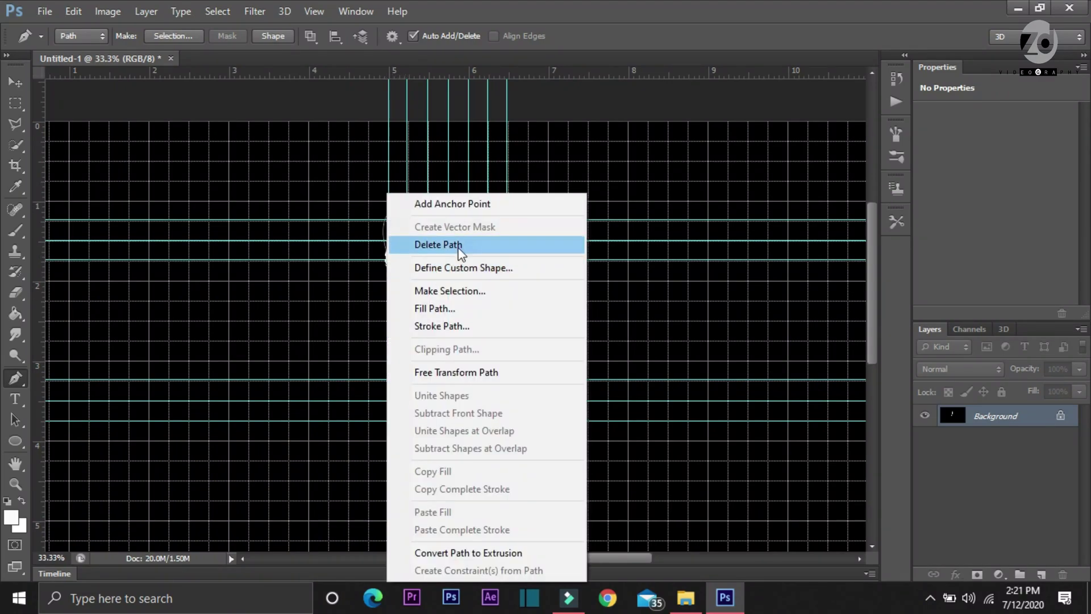
left_click(462, 289)
left_click(625, 174)
key("alt+BackSpace")
key("ctrl+d")
Draw a two-pronged horn path rising from the right bump, convert it to a selection, fill it white and deselect.
left_click(473, 263)
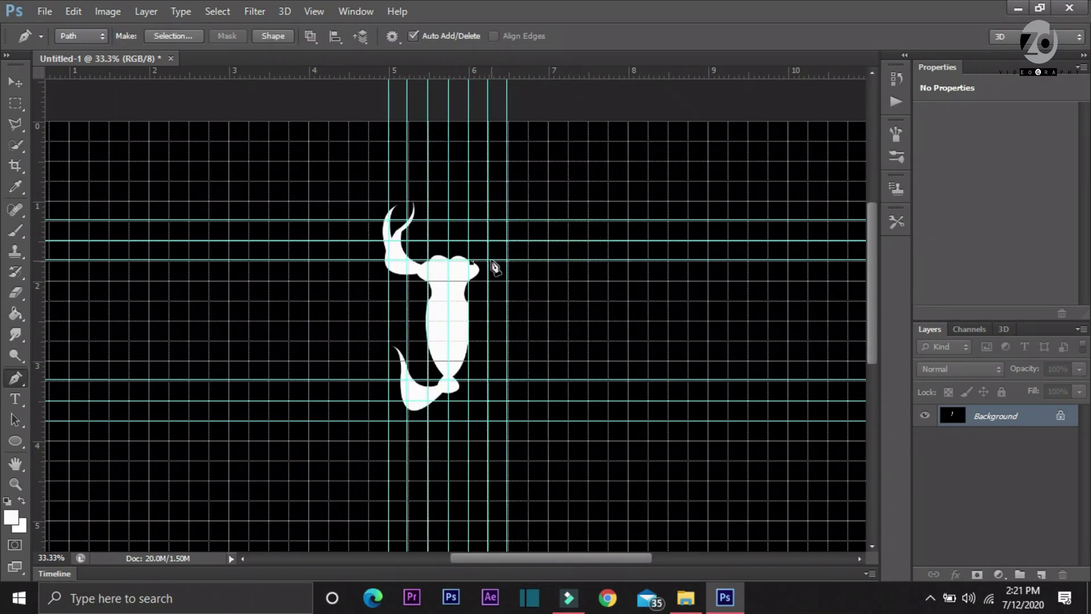
left_click_drag(487, 266, 488, 267)
left_click(494, 261, "alt")
left_click_drag(508, 222, 504, 193)
left_click_drag(524, 223, 477, 276)
right_click(508, 214)
left_click(574, 290)
key("Return")
key("alt+BackSpace")
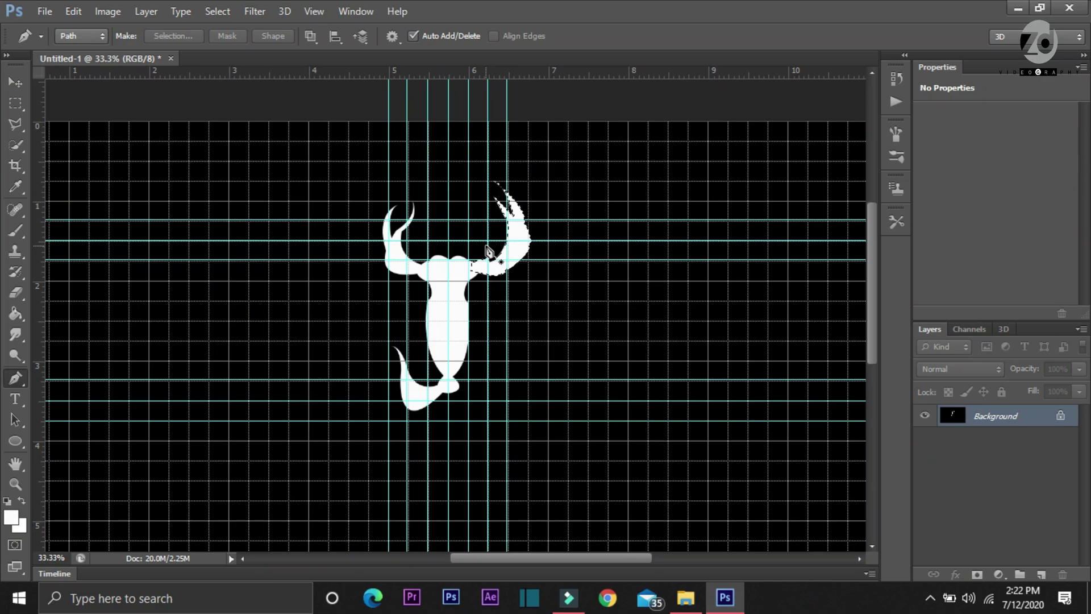
key("ctrl+d")
Hide the grid and the guides on the canvas.
left_click(315, 11)
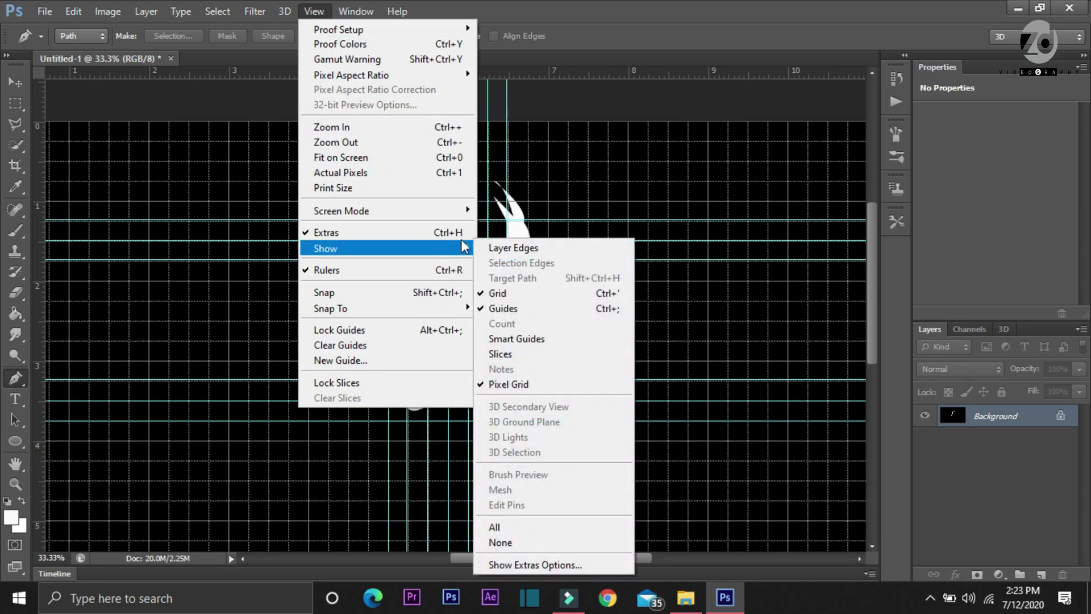
mouse_move(464, 248)
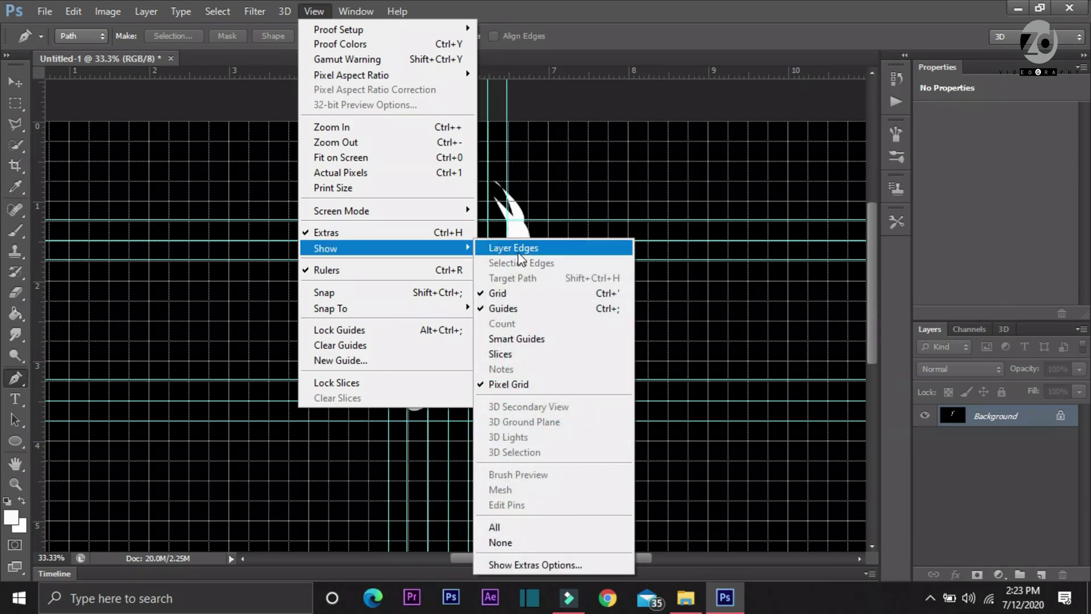
left_click(518, 293)
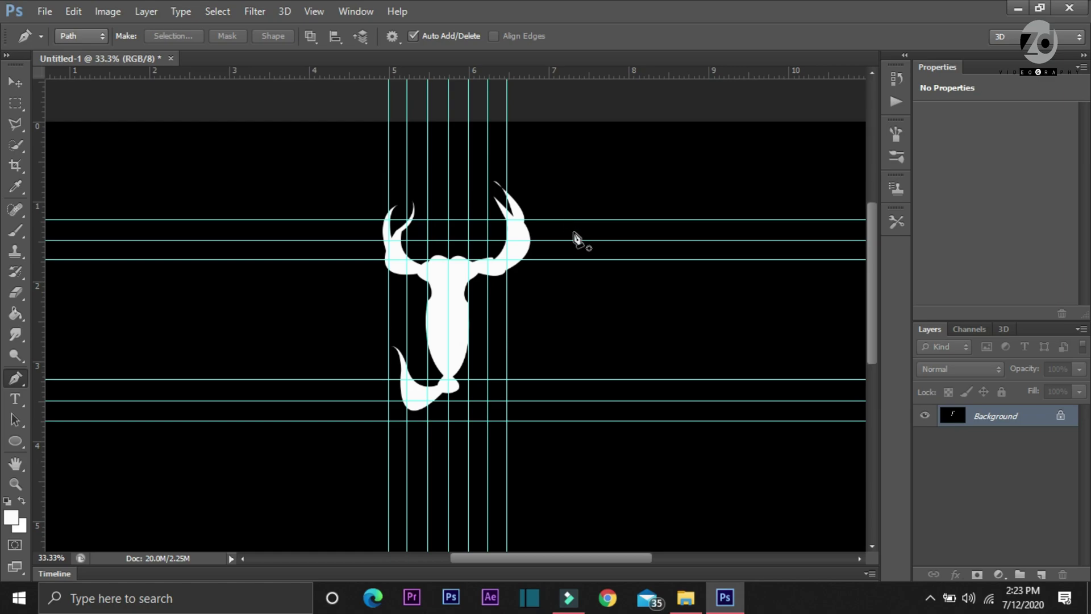
key("ctrl+semicolon")
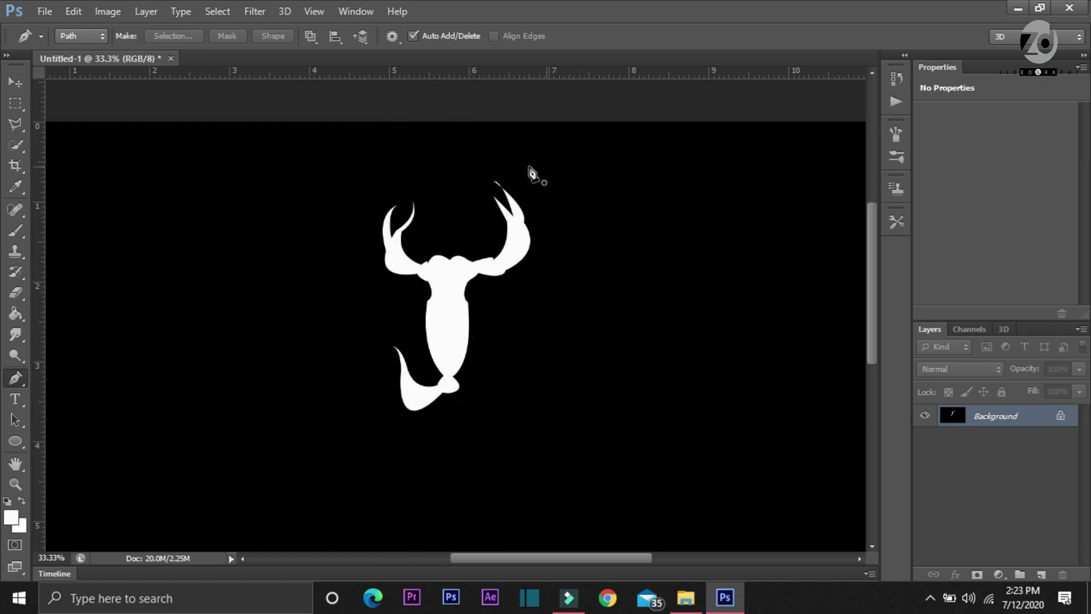
Draw an ellipse shape about 1324 by 1276 px over the animal head with the Ellipse tool.
key("ctrl+minus")
key("ctrl+minus")
key("ctrl+minus")
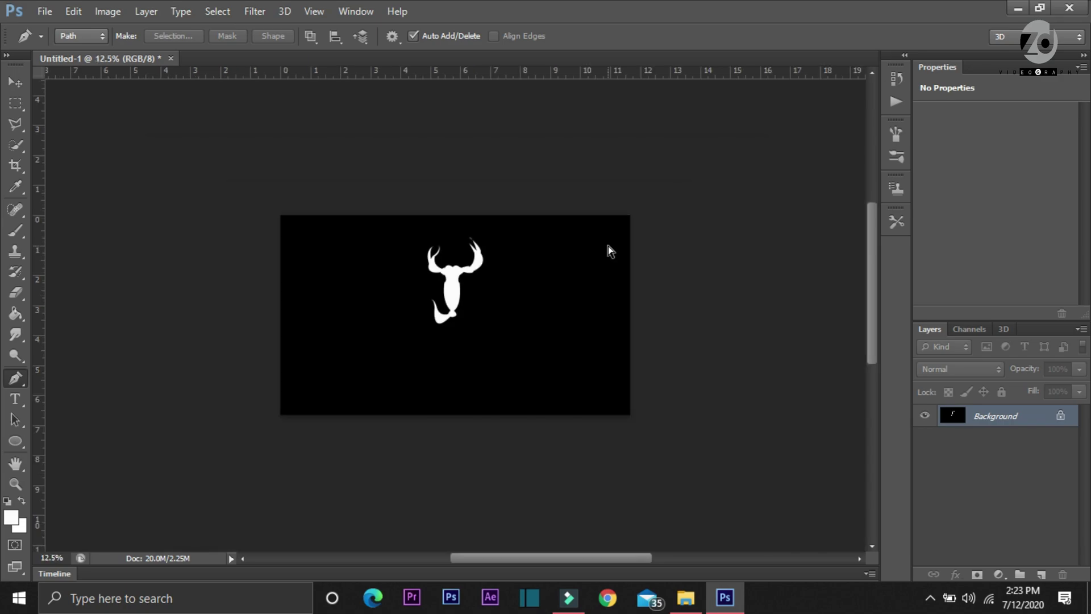
key("ctrl+plus")
key("ctrl+plus")
key("v")
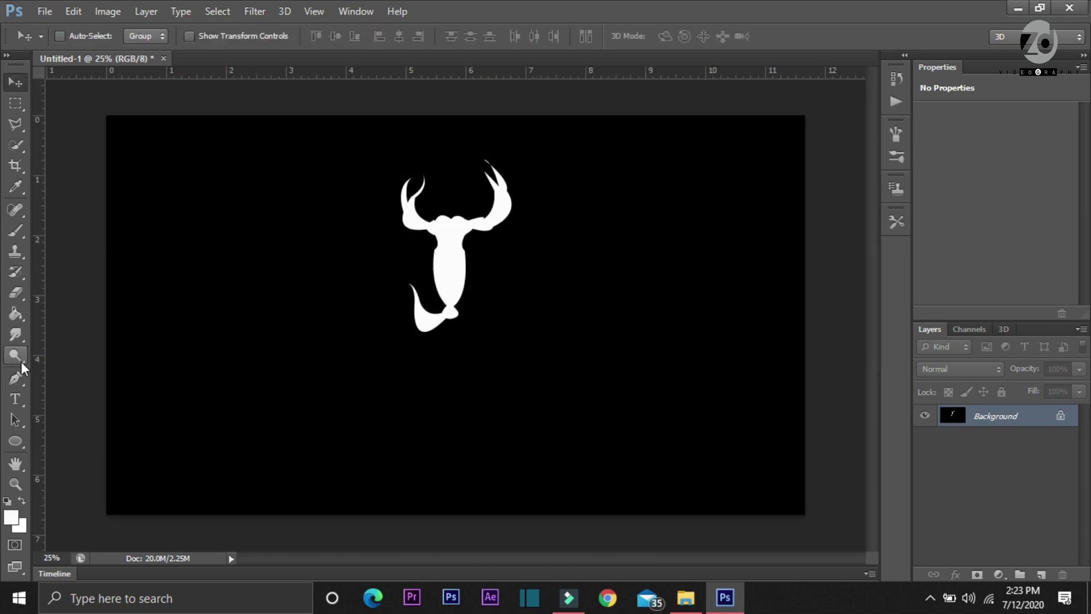
left_click(19, 447)
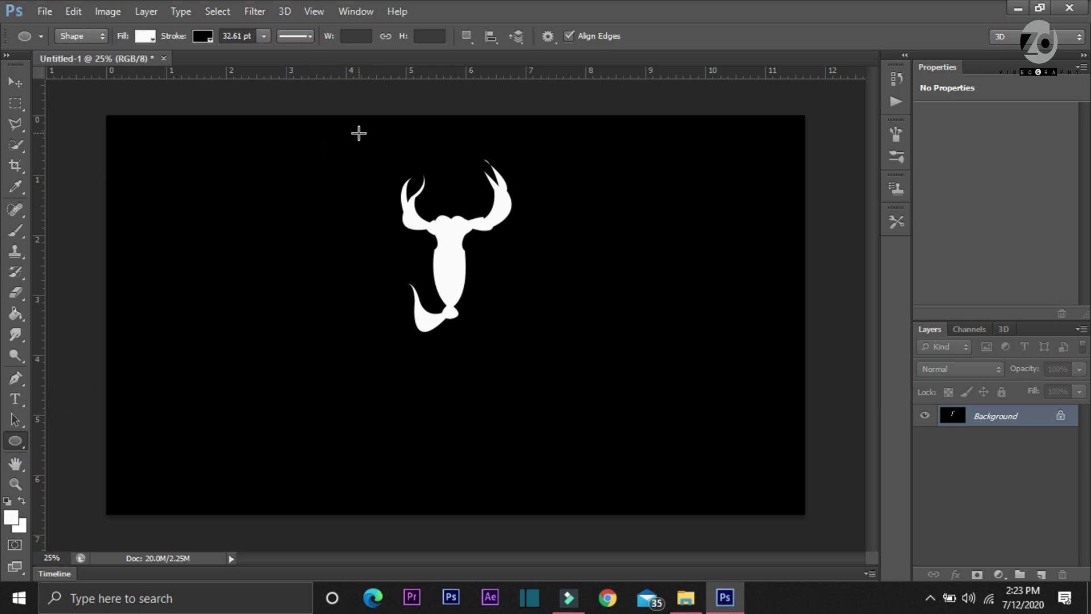
left_click_drag(359, 133, 622, 387)
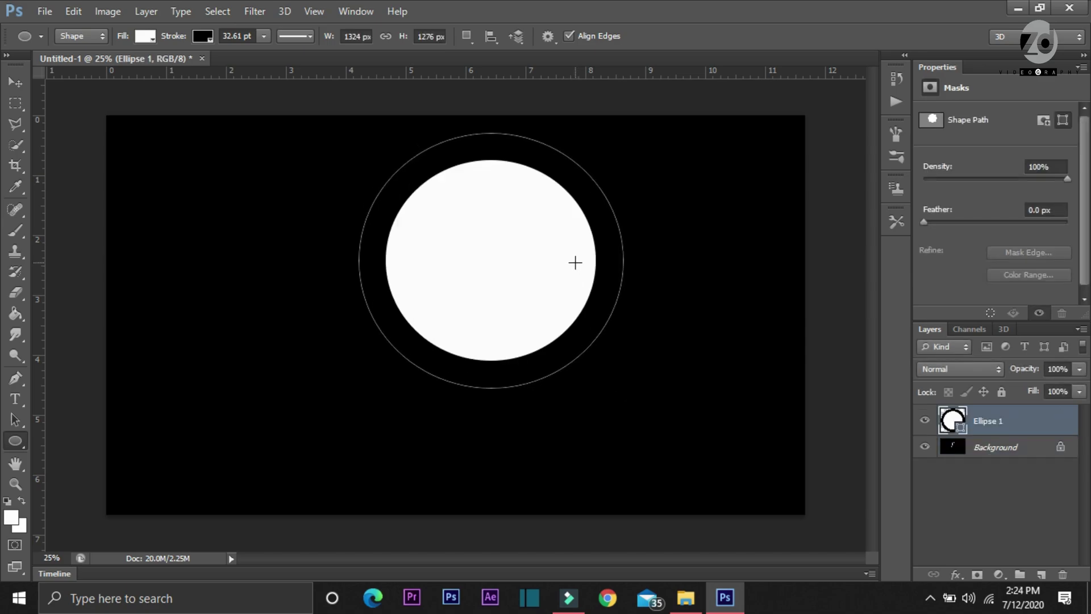
key("v")
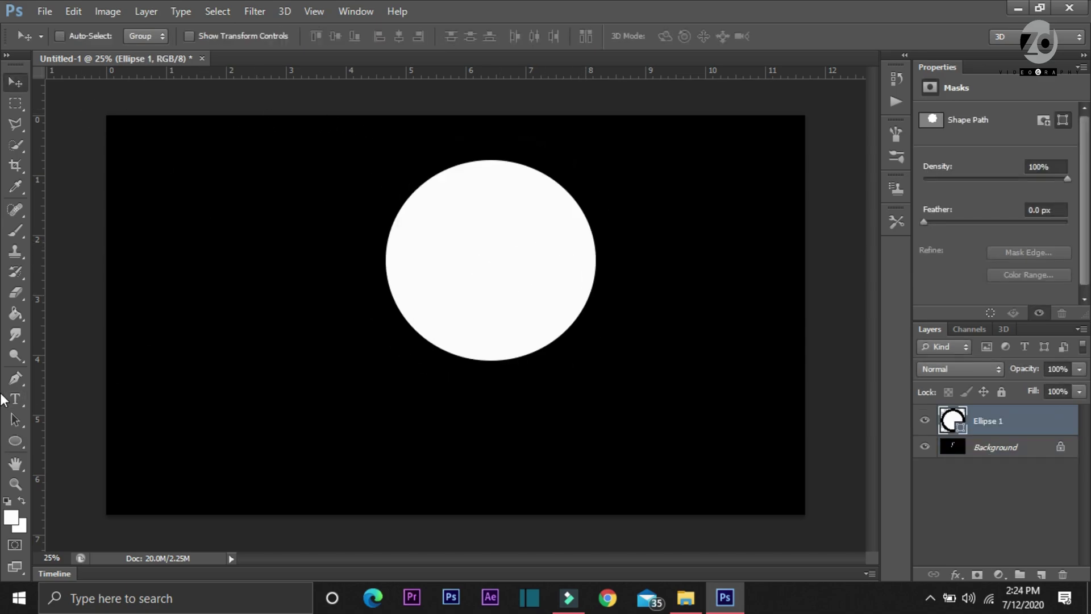
Set the ellipse's fill to no color.
left_click(16, 441)
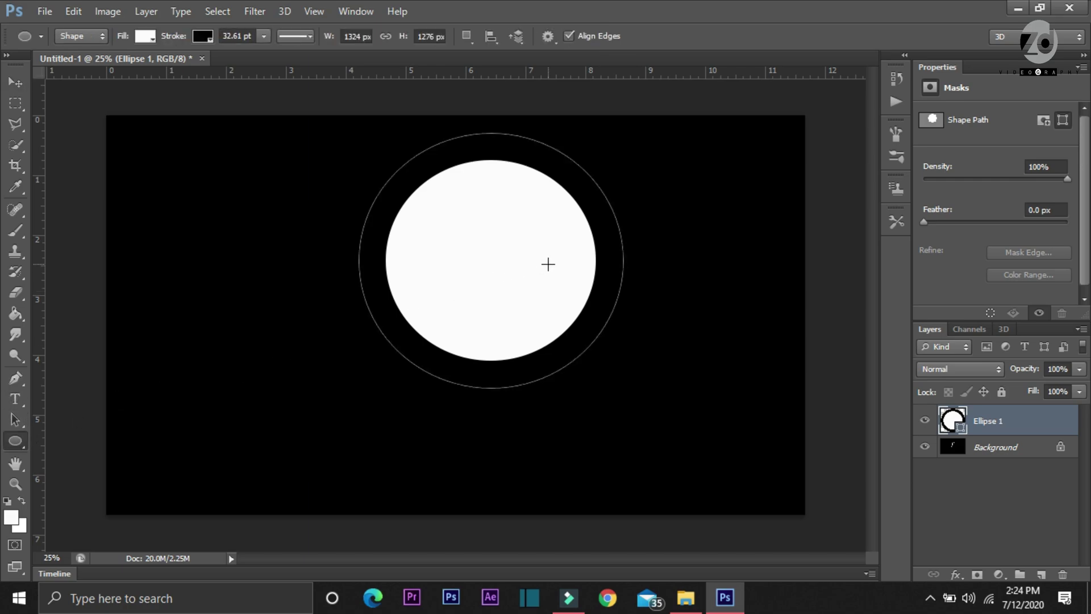
left_click(142, 39)
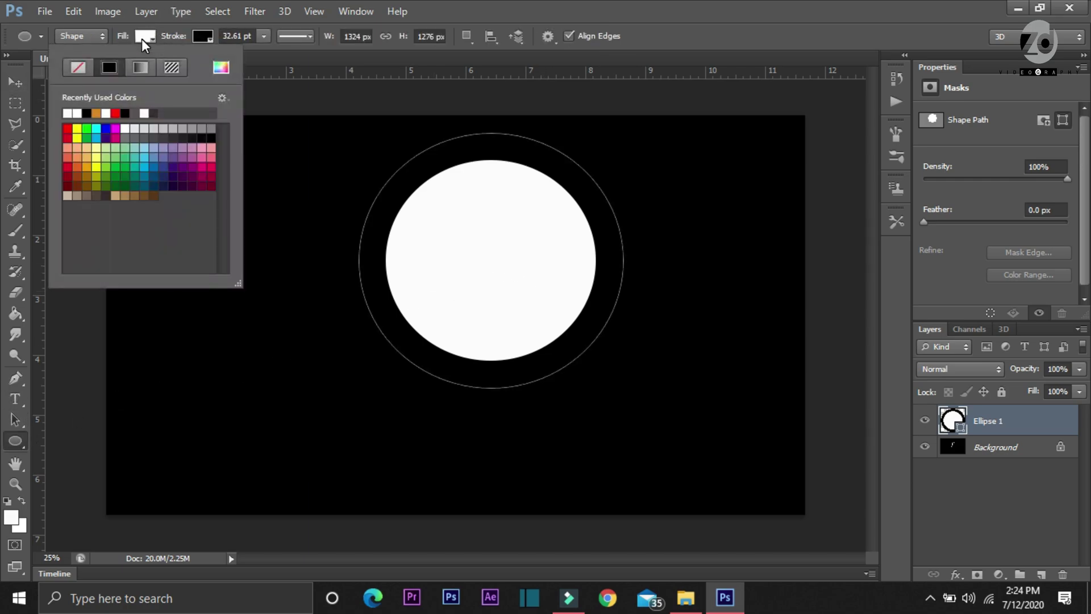
left_click(77, 71)
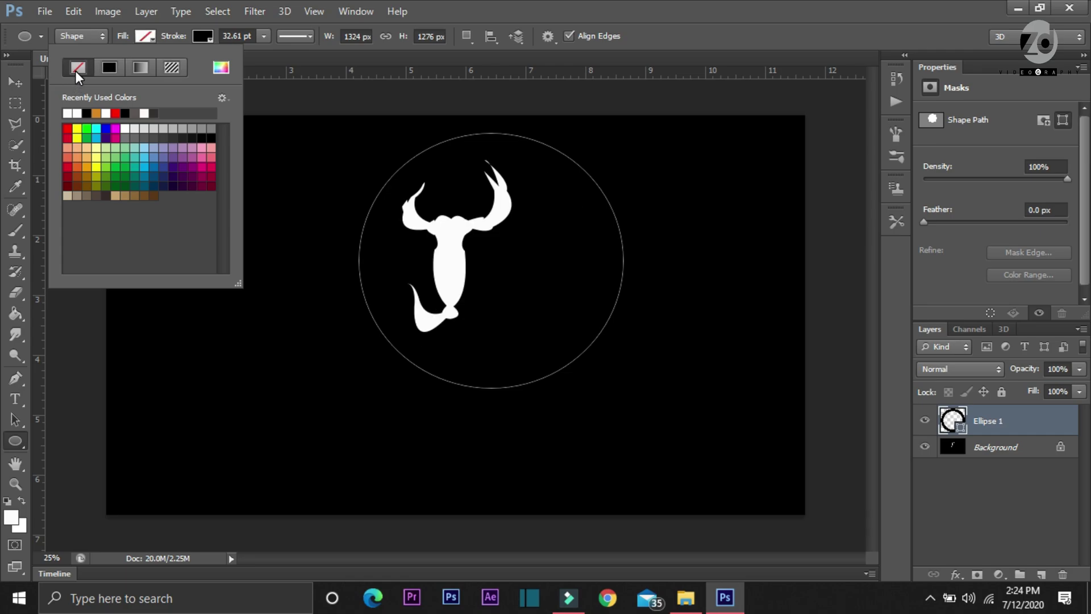
left_click(186, 10)
mouse_move(146, 11)
left_click(119, 90)
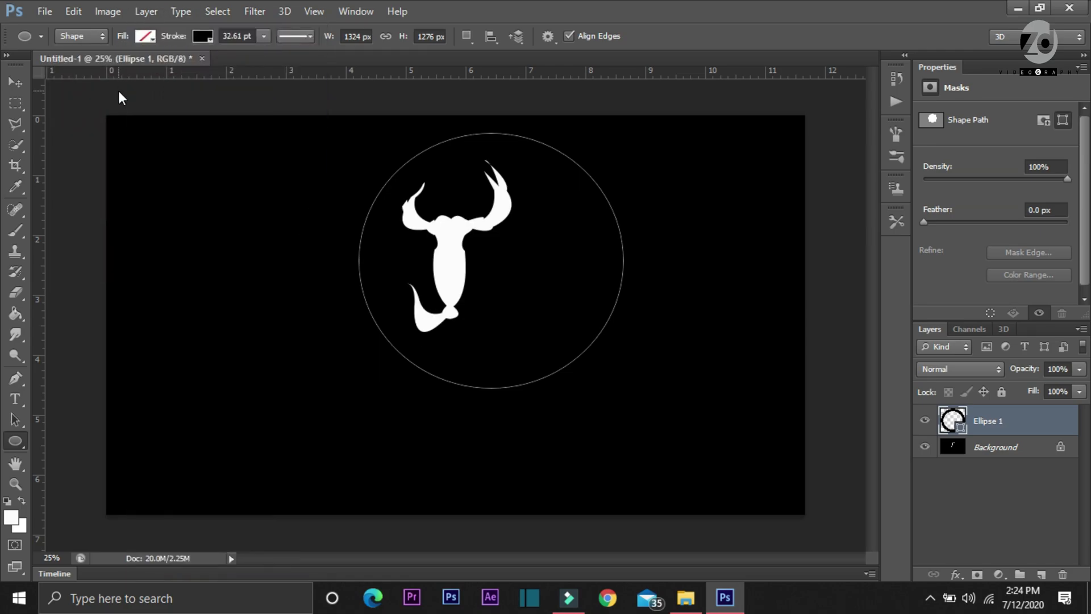
Give the ellipse a white stroke and reduce the stroke width to 17.26 pt.
left_click(210, 37)
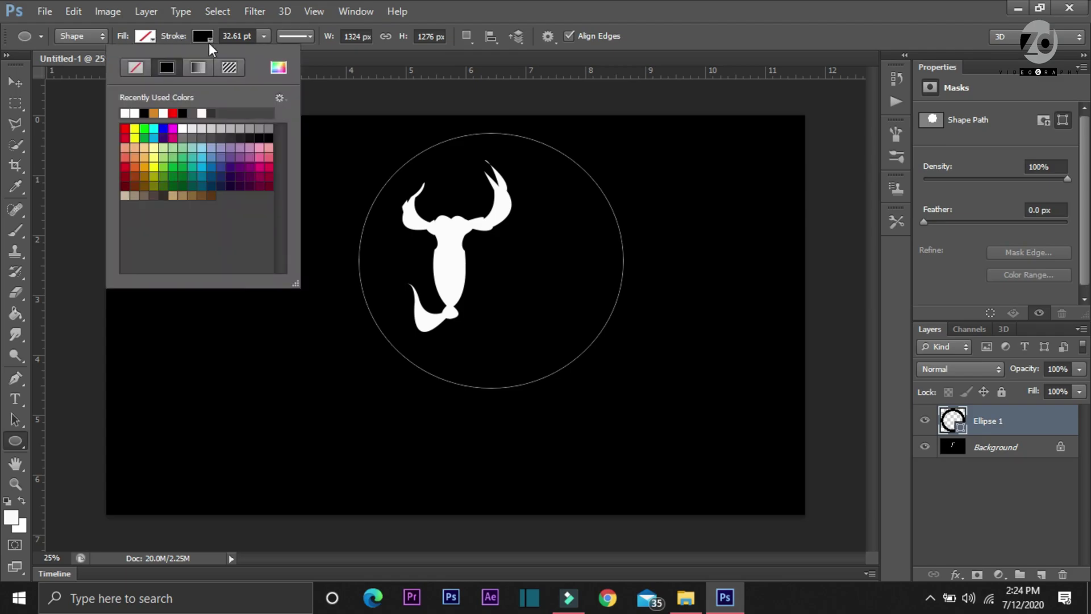
left_click(125, 112)
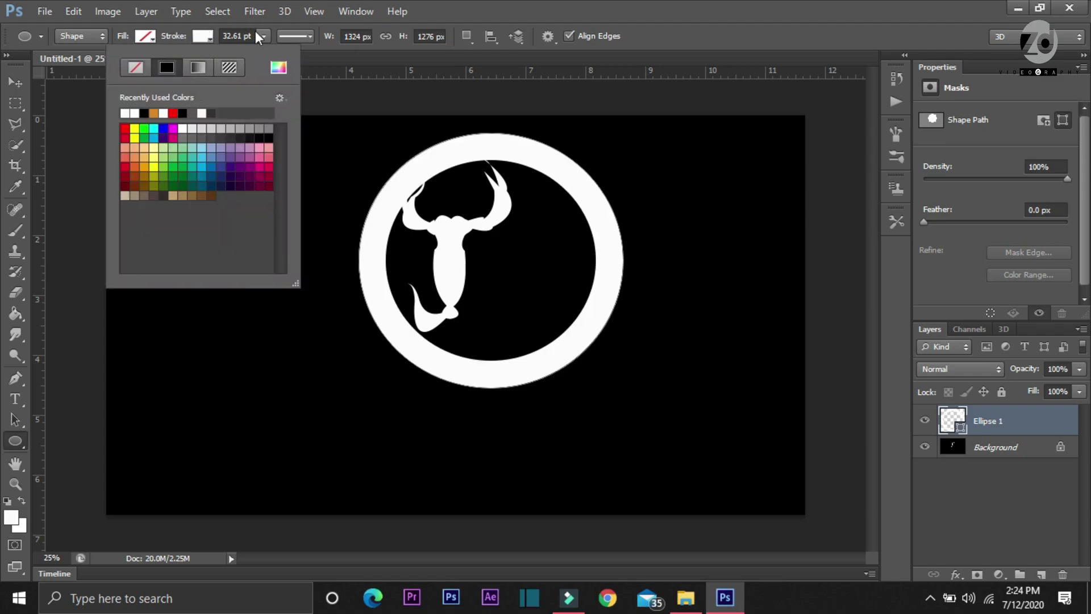
left_click(264, 36)
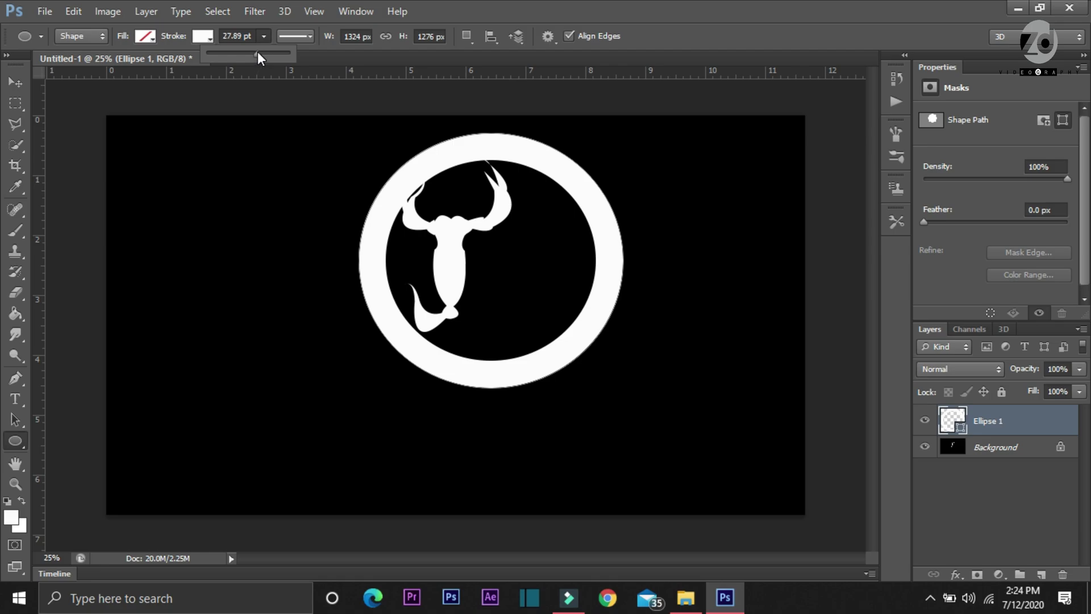
left_click(257, 53)
left_click_drag(256, 52, 244, 52)
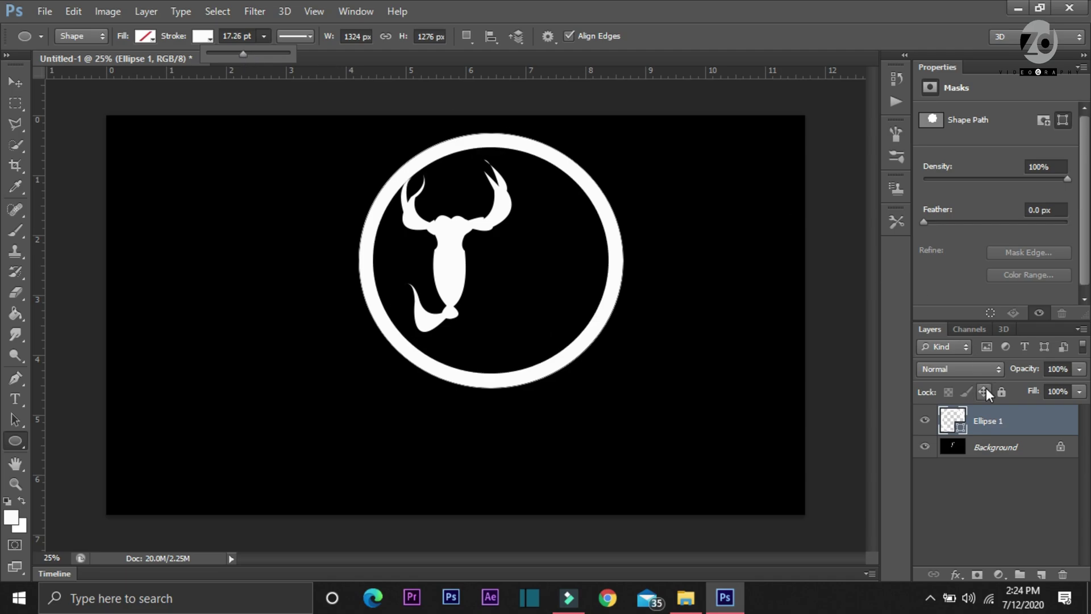
Convert the locked background into a regular layer, try it above the ellipse layer, and return it beneath the ellipse.
double_click(1059, 449)
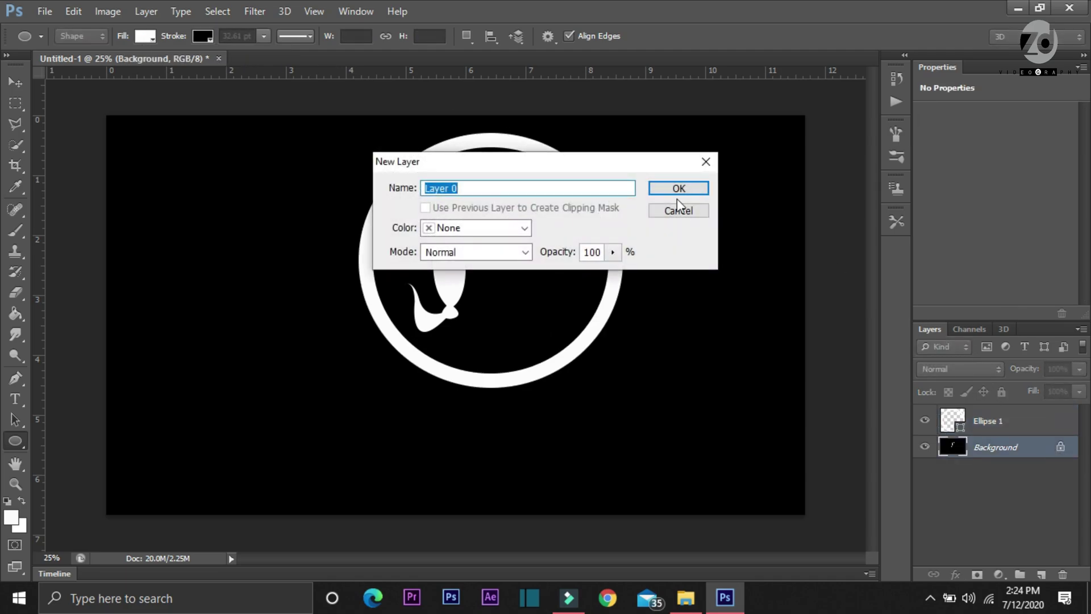
left_click(663, 187)
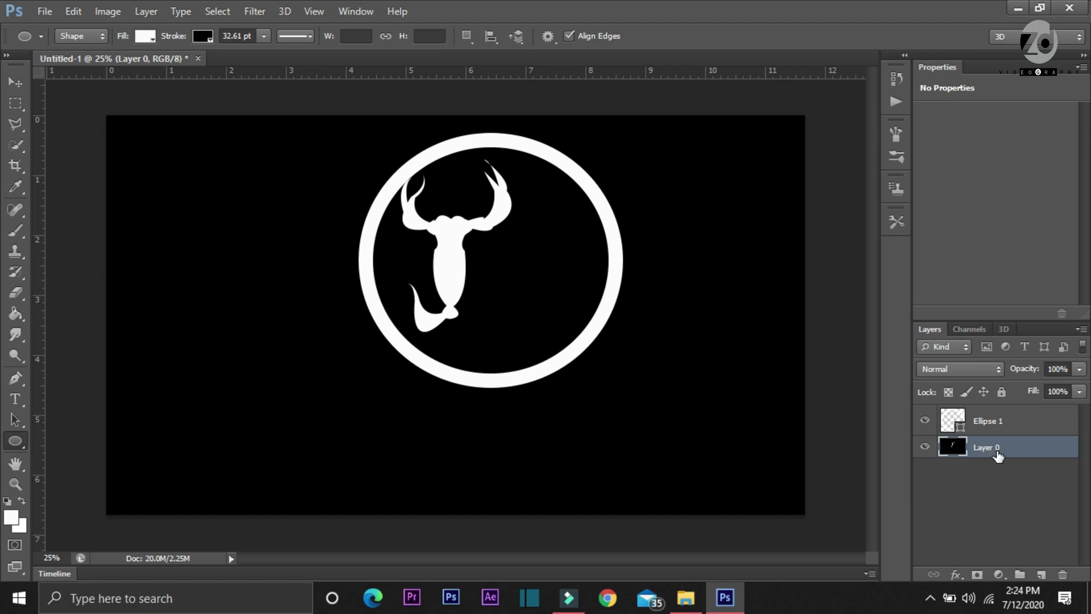
left_click_drag(998, 455, 992, 414)
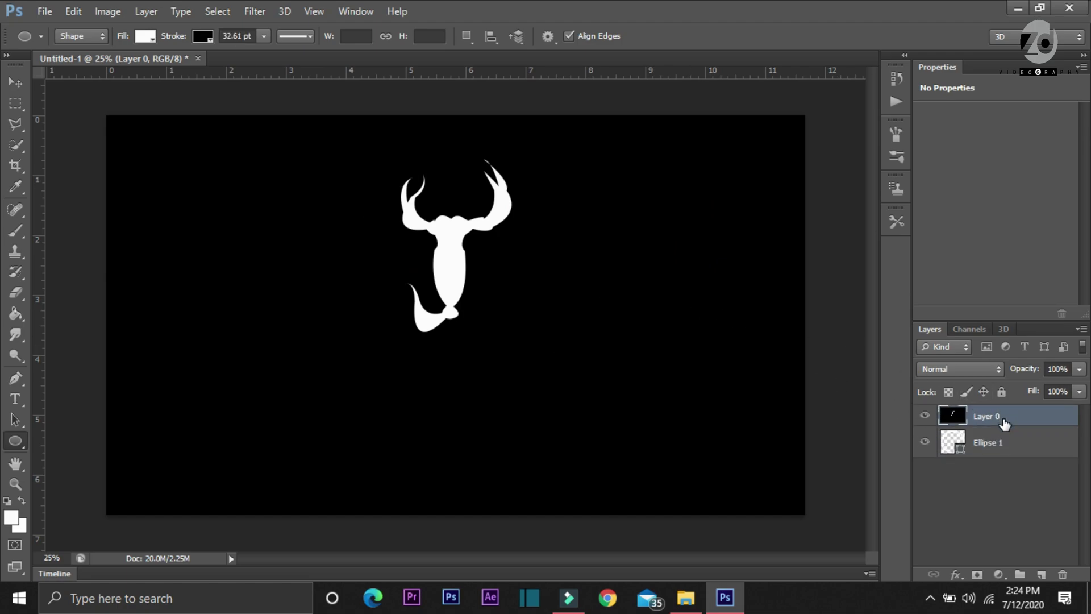
left_click_drag(1004, 425, 1001, 458)
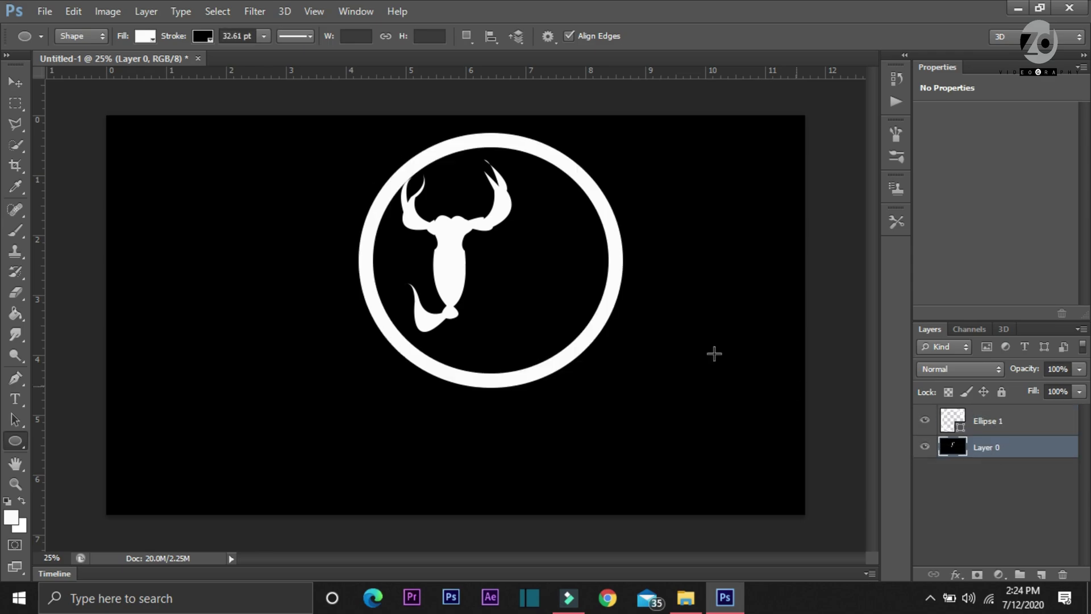
Move the white ring with Free Transform to X 1706 px, Y 666 px so it is centered around the animal head.
left_click(15, 82)
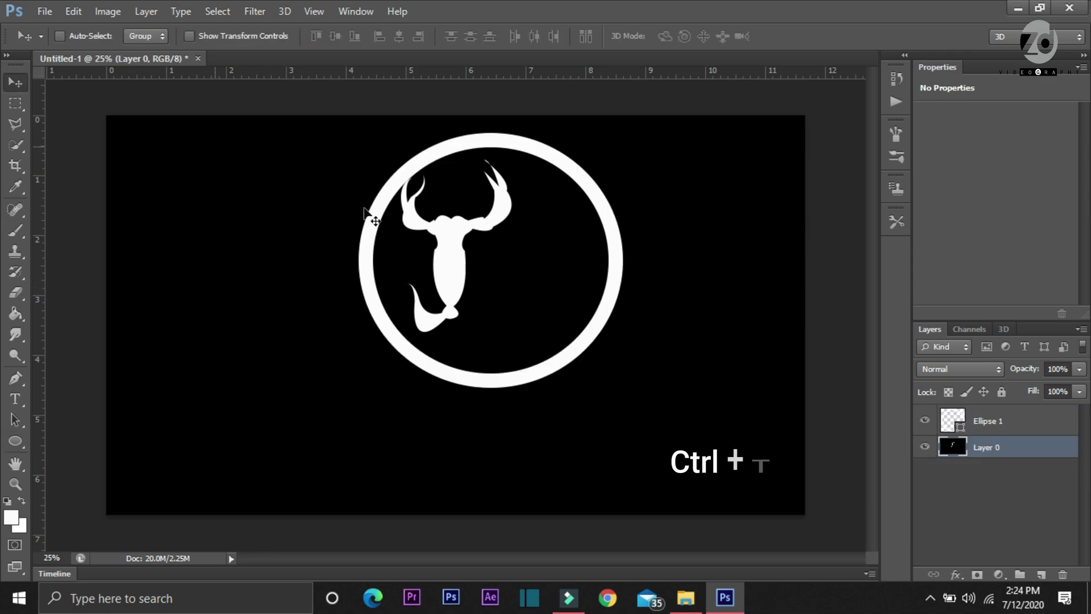
left_click(606, 298, "ctrl")
key("ctrl+t")
left_click_drag(565, 314, 497, 264)
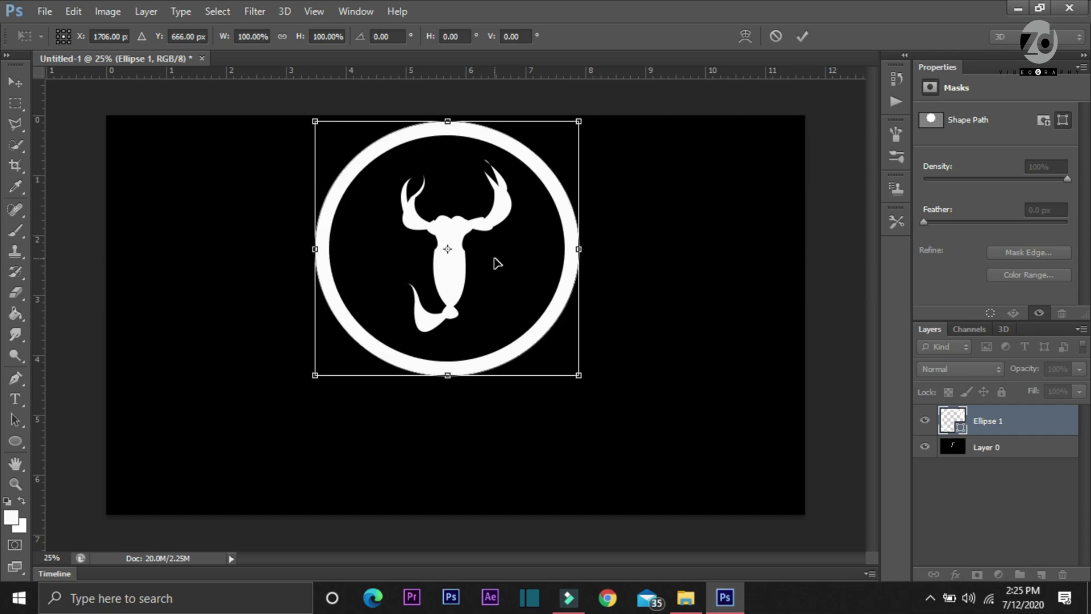
left_click(806, 34)
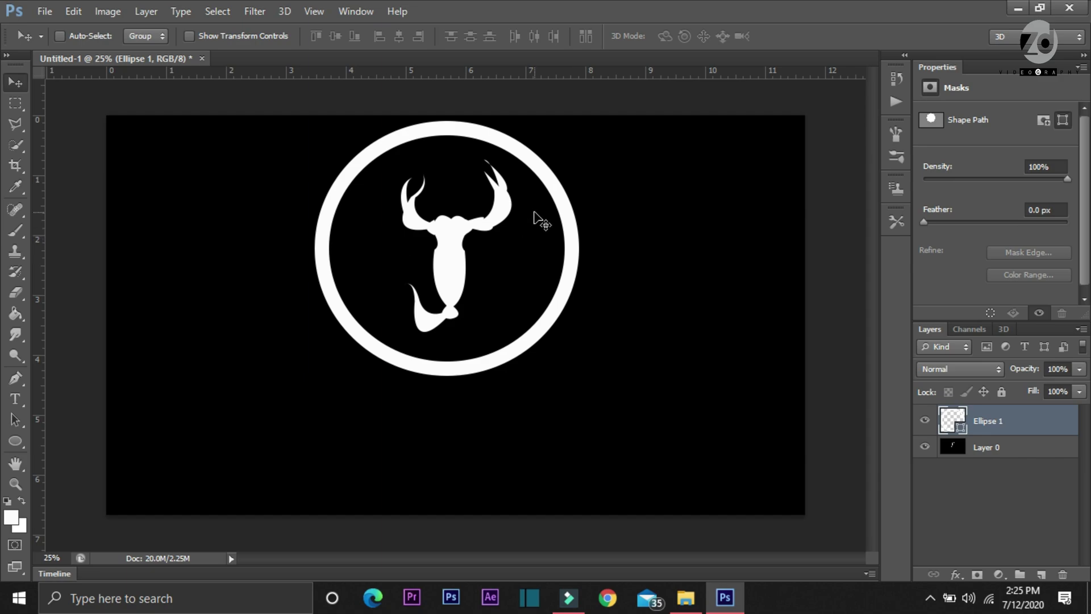
Add the text "Sting" at 85 pt inside the ring and widen its text area to about 5.07 by 4.23 in.
left_click(17, 405)
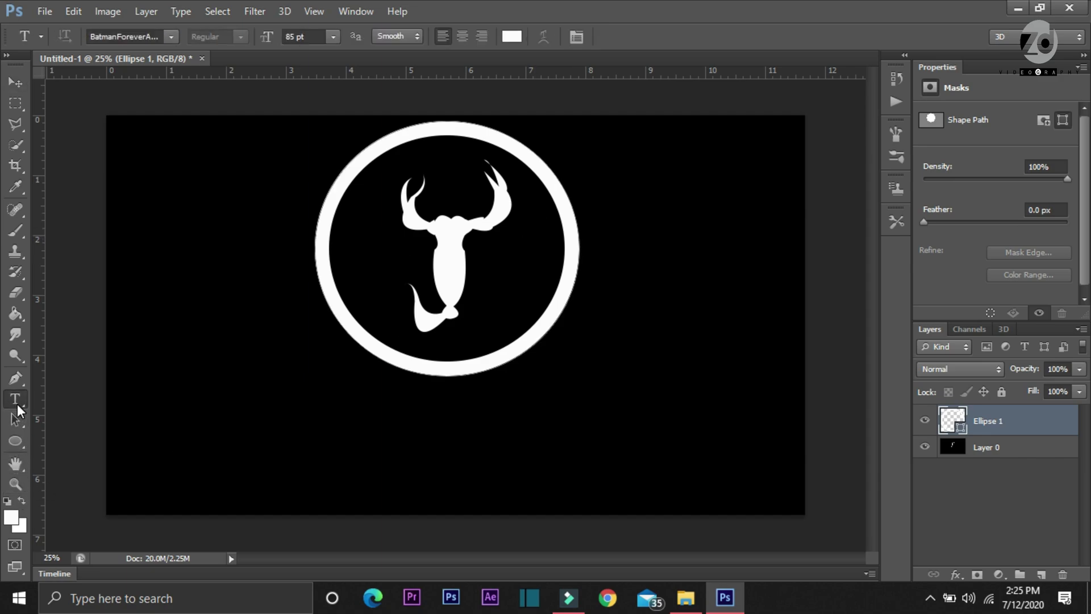
left_click(405, 301)
type("STI")
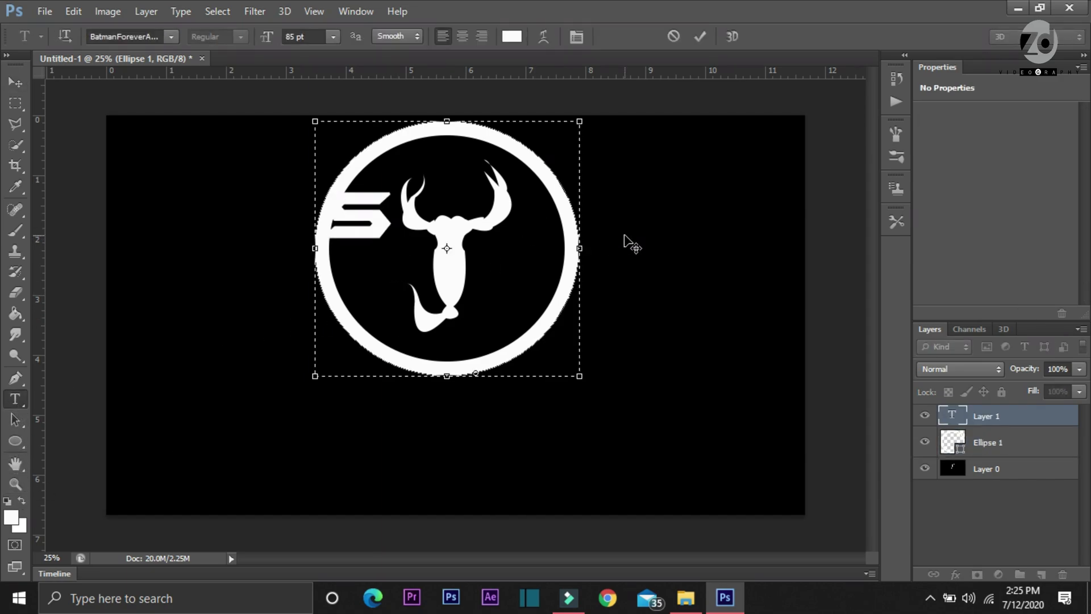
key("Return")
type("NG")
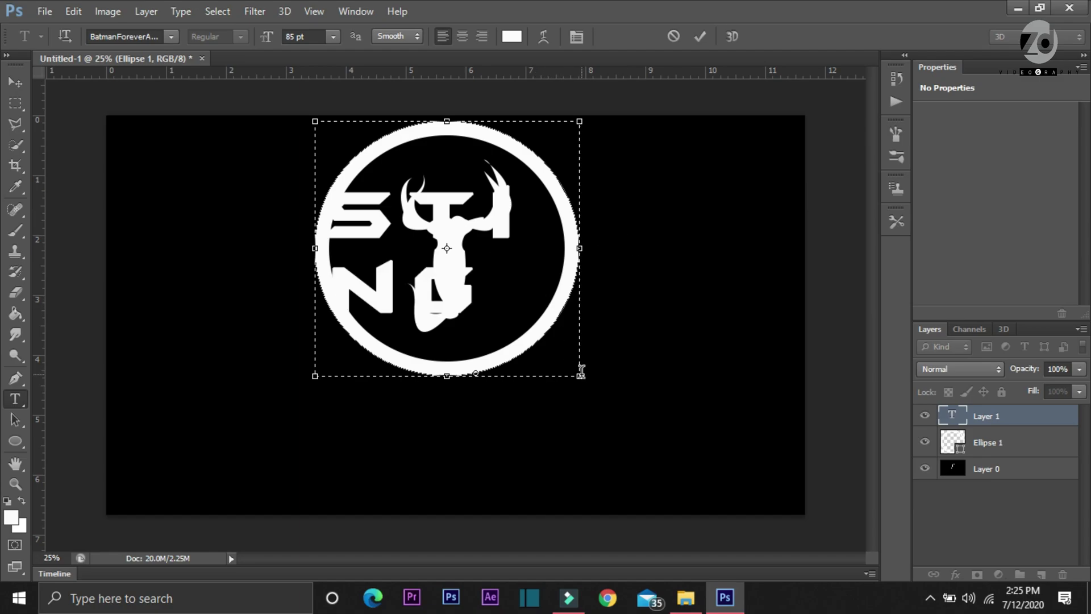
left_click_drag(636, 328, 617, 377)
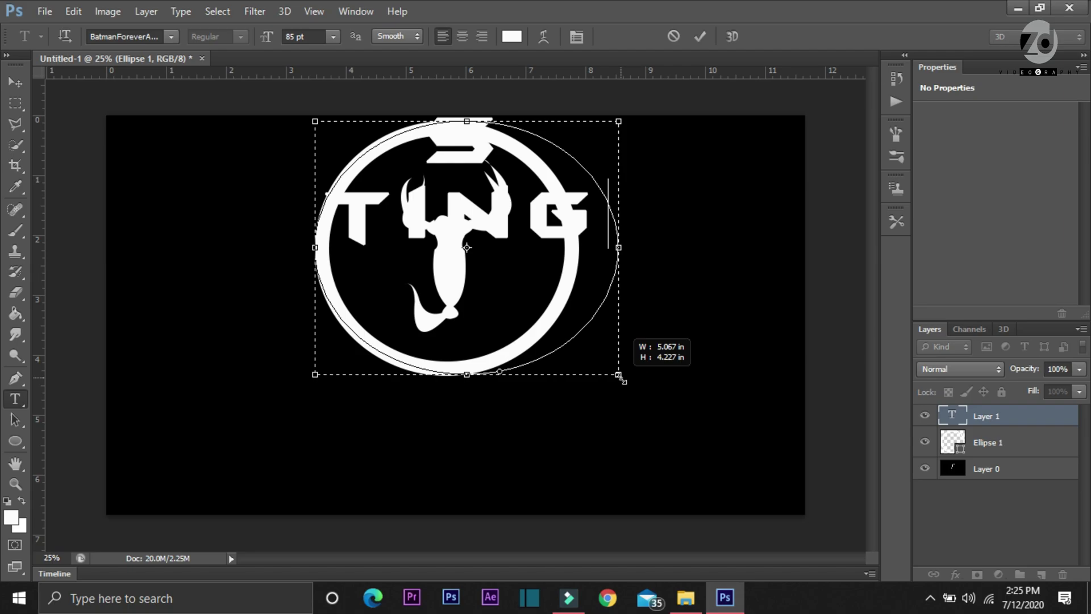
left_click(700, 36)
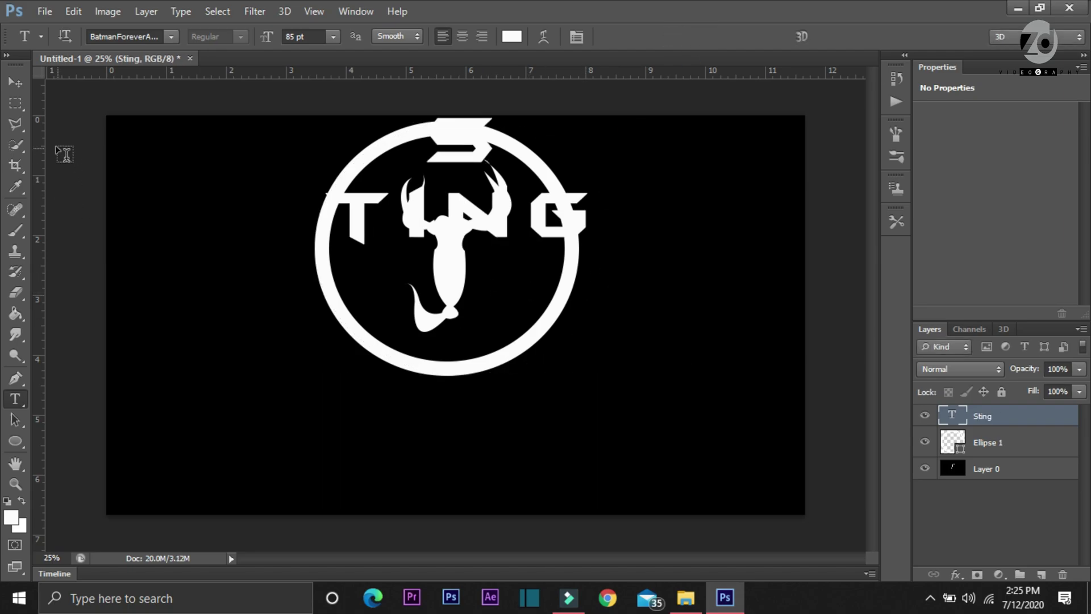
Move the "Sting" text with Free Transform to X 1636 px, Y 1751 px, below the animal head.
left_click(15, 83)
key("ctrl+t")
left_click_drag(508, 285, 440, 423)
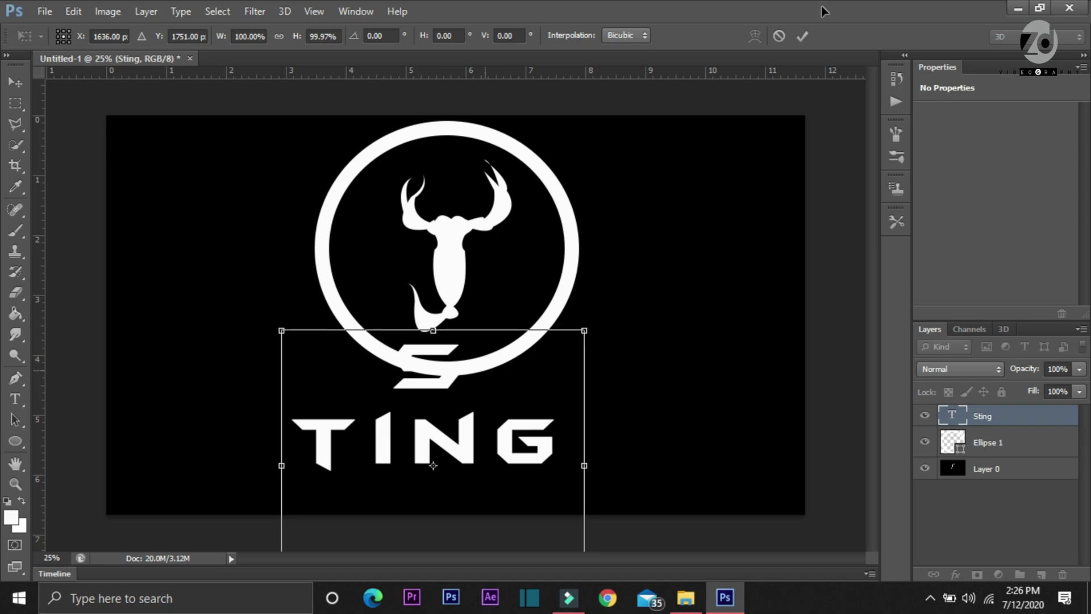
left_click(802, 36)
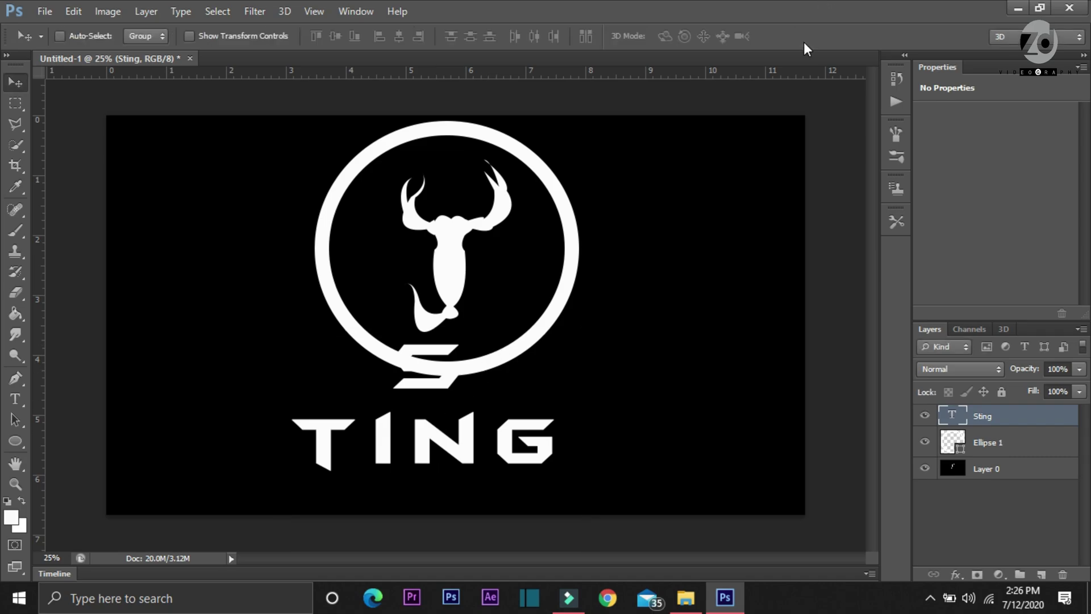
Recolor all of the "Sting" text to red ff0000.
left_click(15, 399)
left_click(415, 433)
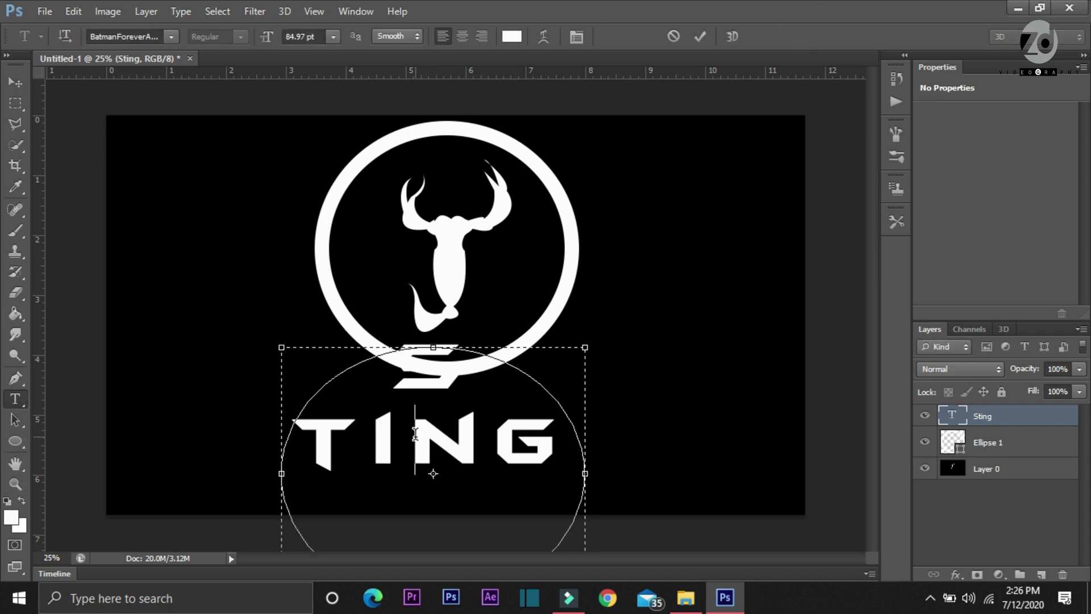
key("ctrl+a")
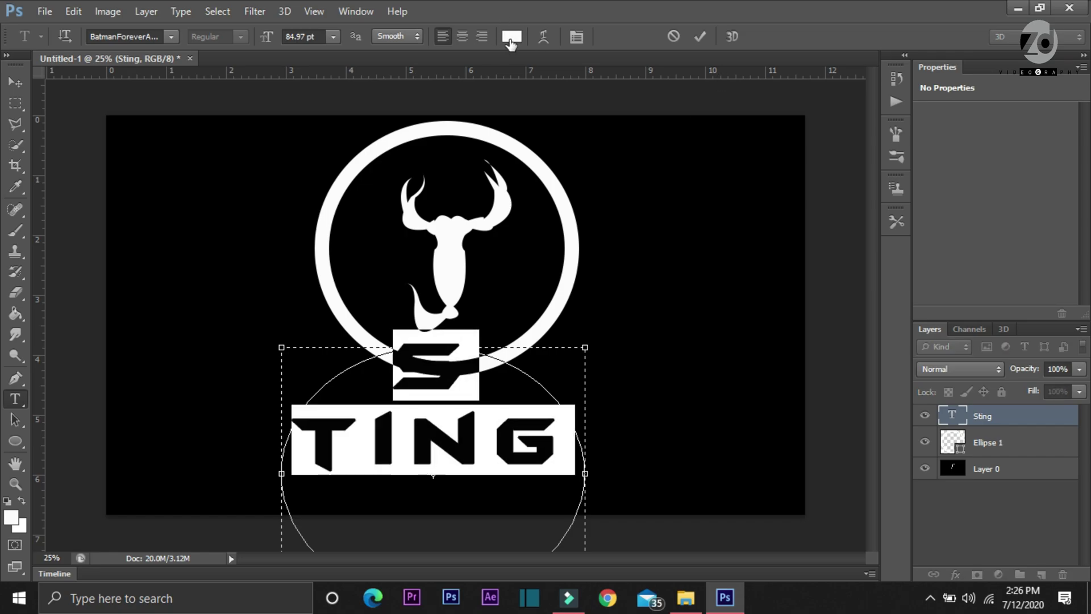
left_click(511, 36)
left_click_drag(764, 126, 803, 82)
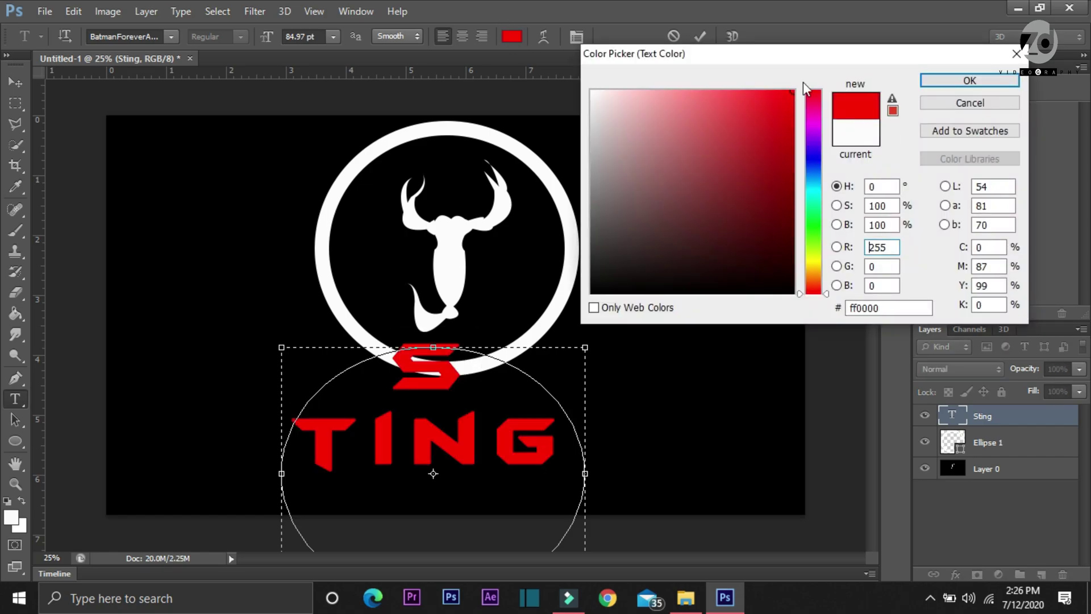
left_click(928, 80)
Set the "Sting" text to 50 pt and place it across the animal head inside the ring, with its layer below the ring's.
left_click(293, 37)
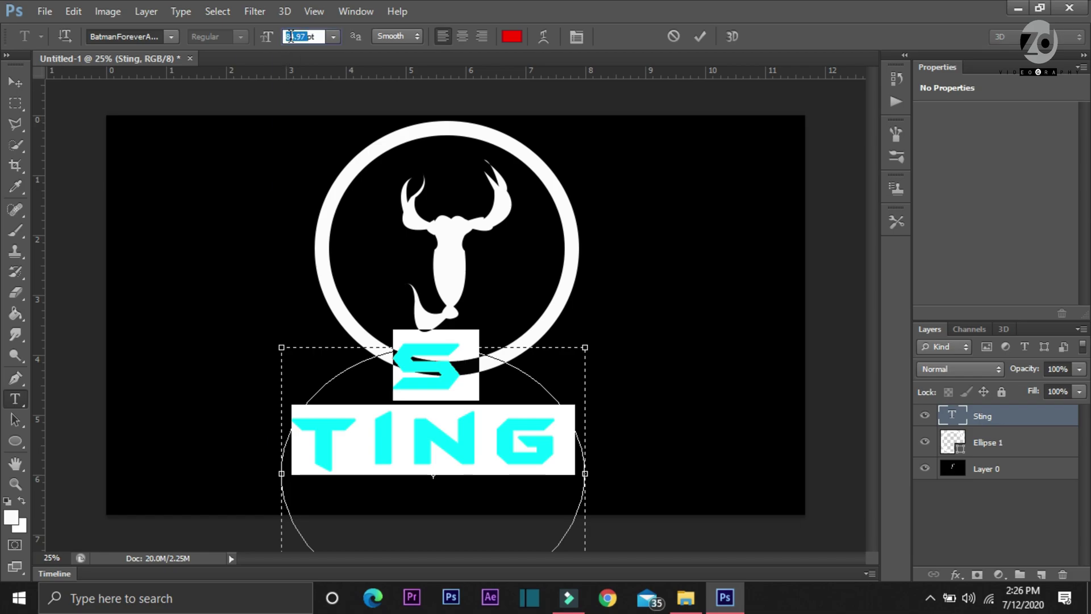
type("50")
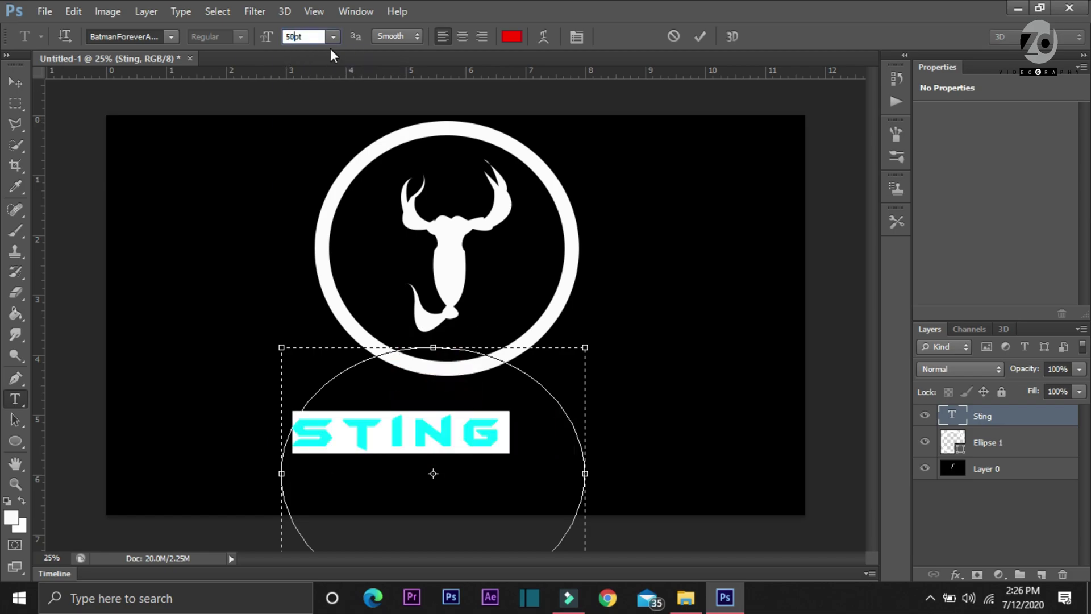
left_click_drag(636, 534, 689, 358)
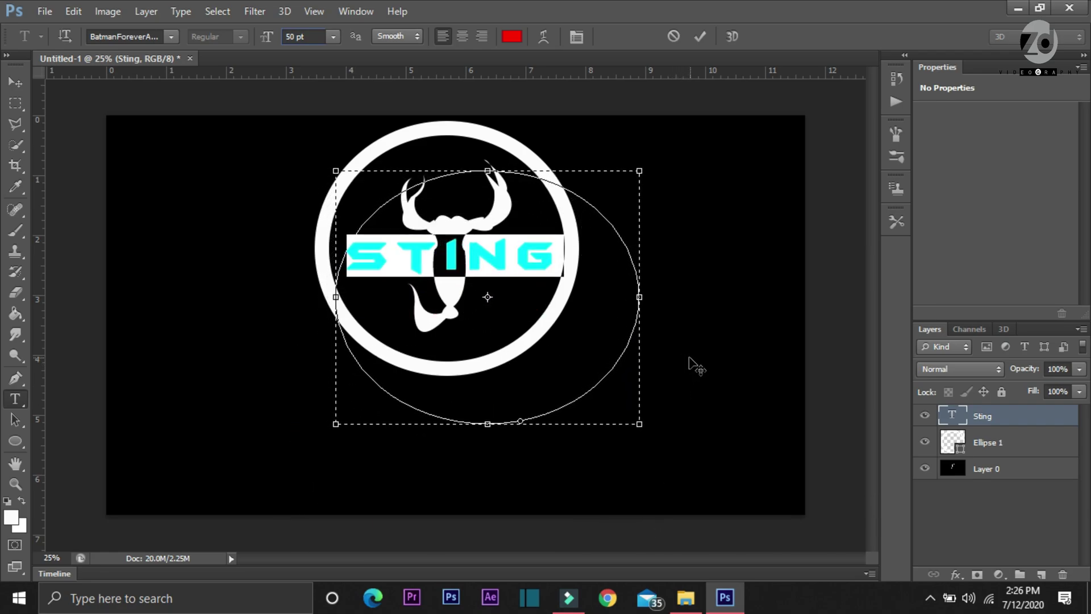
left_click(701, 36)
key("ctrl+bracketleft")
key("g")
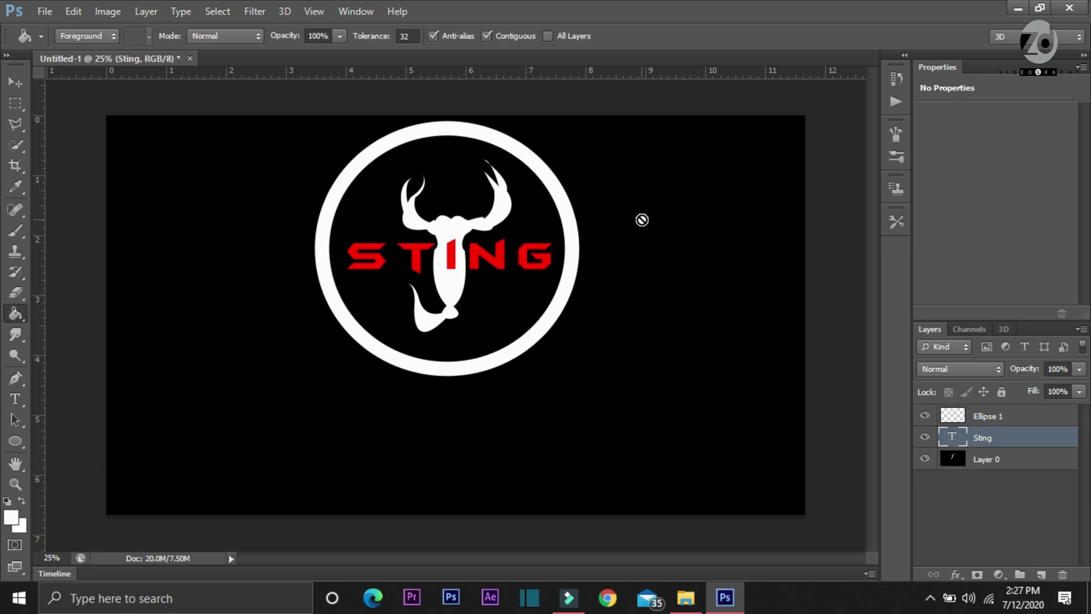
key("ctrl+plus")
key("ctrl+plus")
key("ctrl+plus")
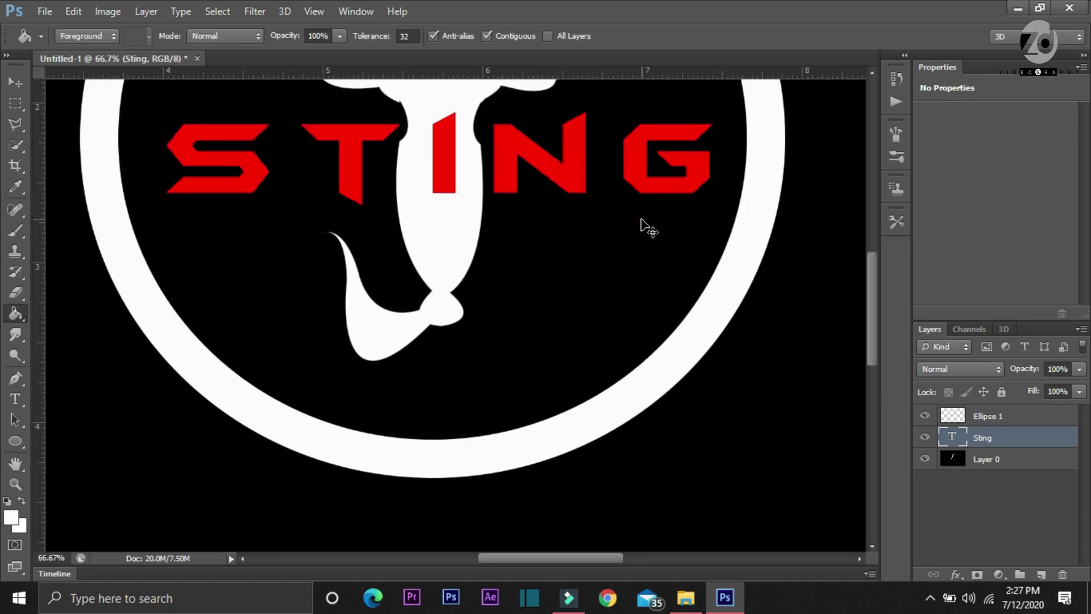
left_click(642, 219)
left_click(490, 244)
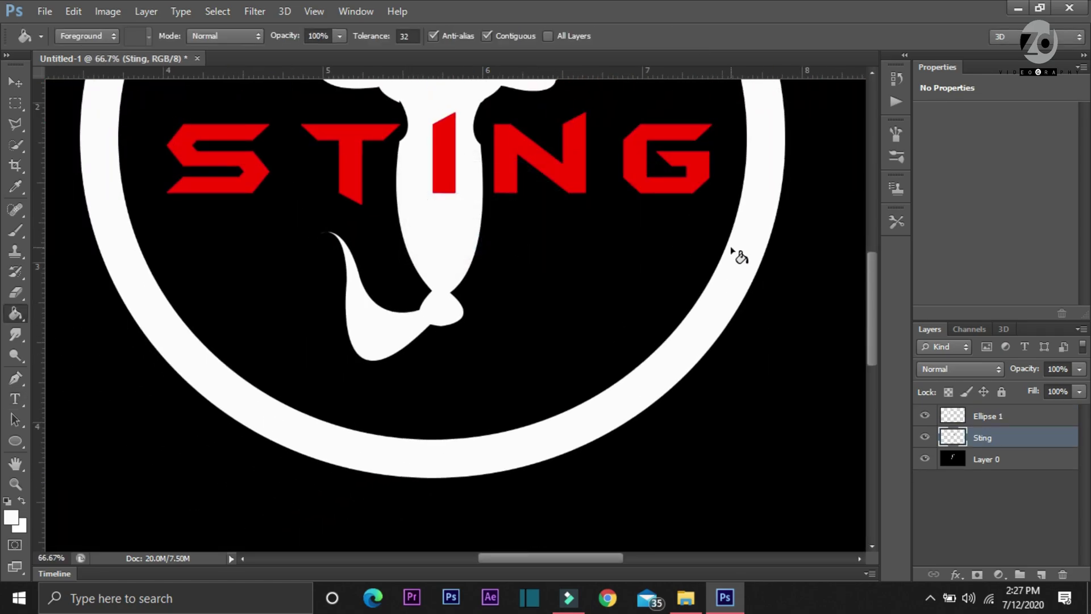
left_click_drag(872, 296, 875, 237)
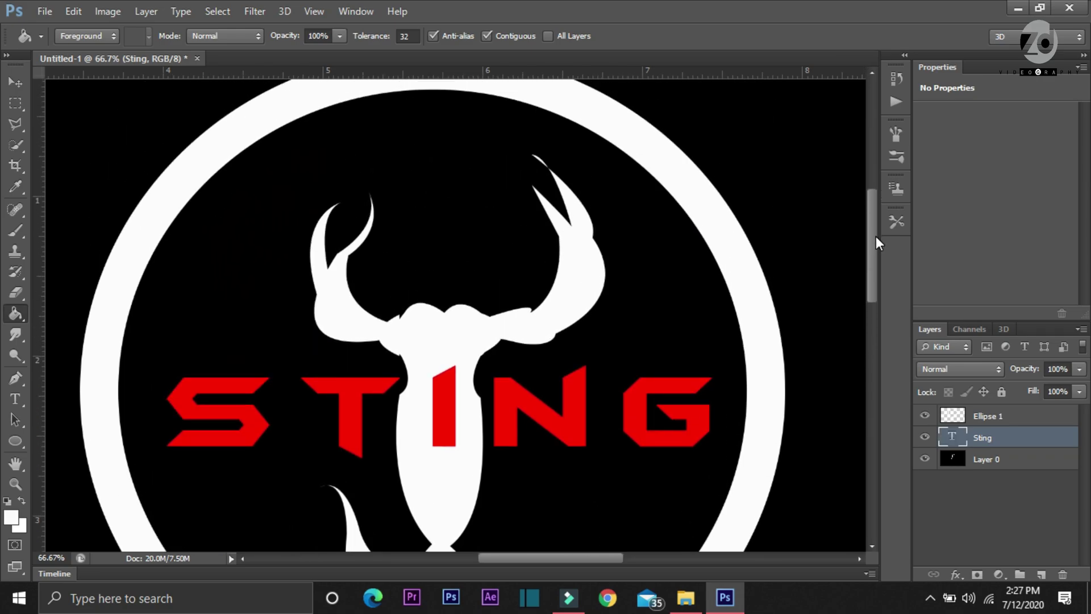
Rasterize the "Sting" text layer so the Eraser can be used on it.
left_click(18, 238)
left_click(27, 292)
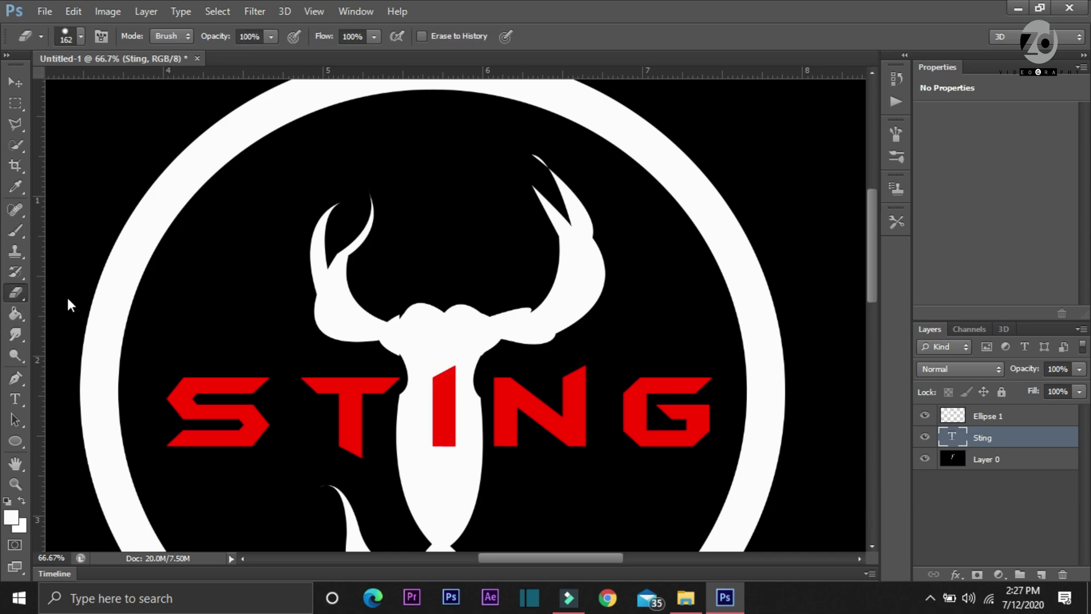
left_click(580, 264)
left_click(504, 242)
Erase the red letter "I" over the animal head's face with a 61 px hard eraser on the "Sting" layer.
left_click(8, 518)
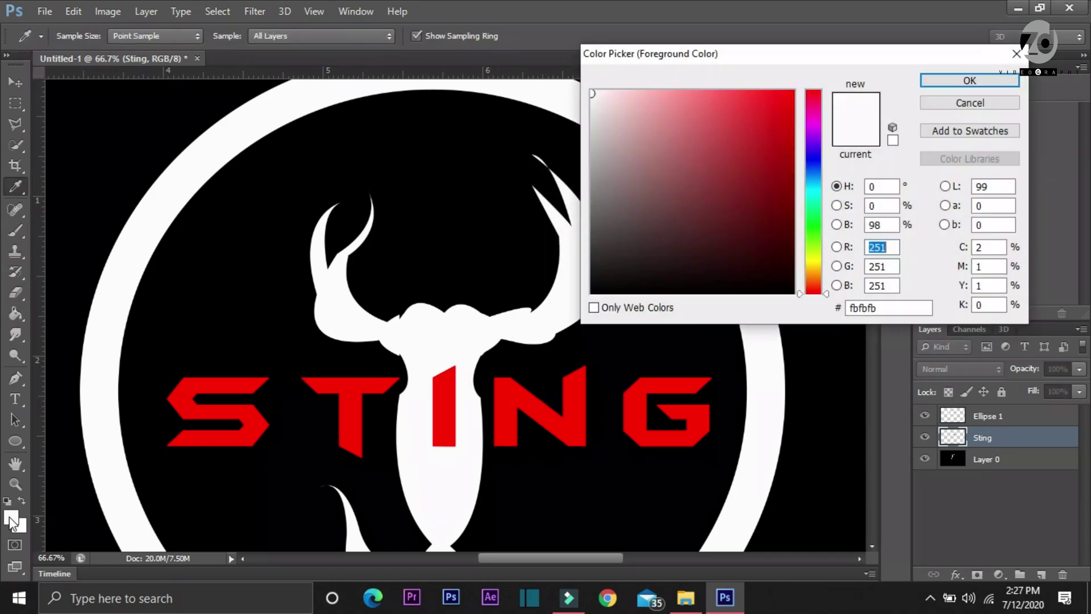
left_click(1020, 43)
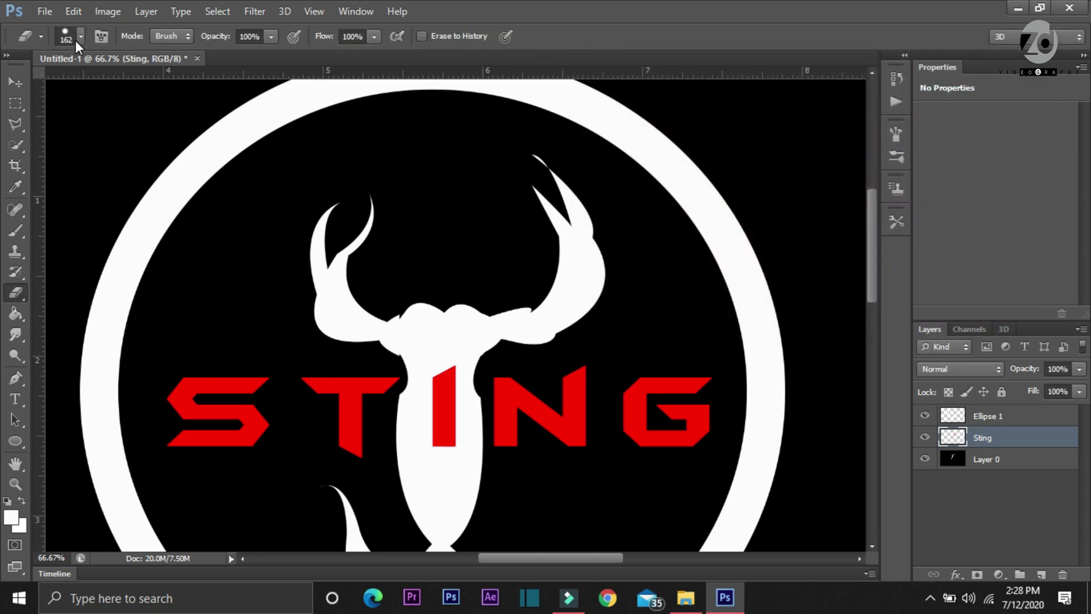
left_click(81, 36)
left_click(70, 85)
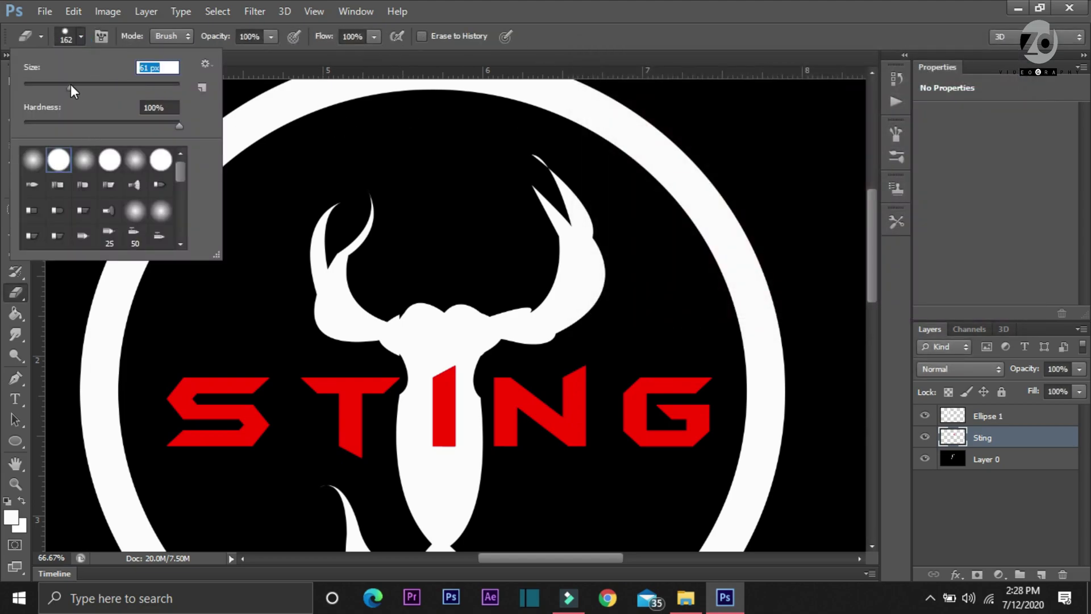
left_click(426, 376)
mouse_move(430, 378)
left_mouse_down()
mouse_move(448, 397)
mouse_move(433, 459)
mouse_move(438, 436)
left_mouse_up()
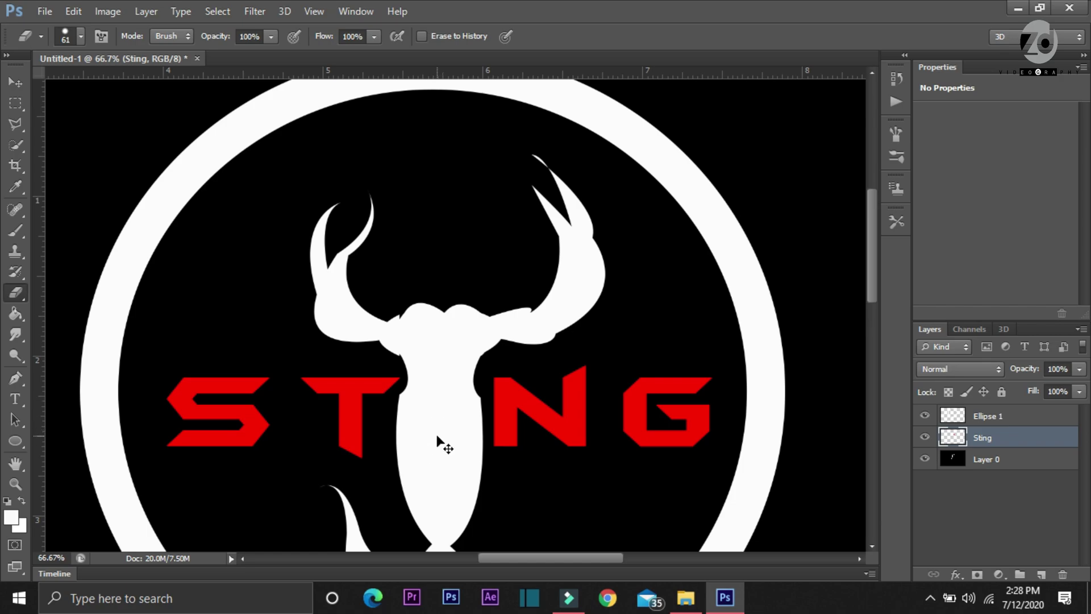
key("ctrl+minus")
key("ctrl+minus")
key("ctrl+minus")
key("ctrl+minus")
key("ctrl+plus")
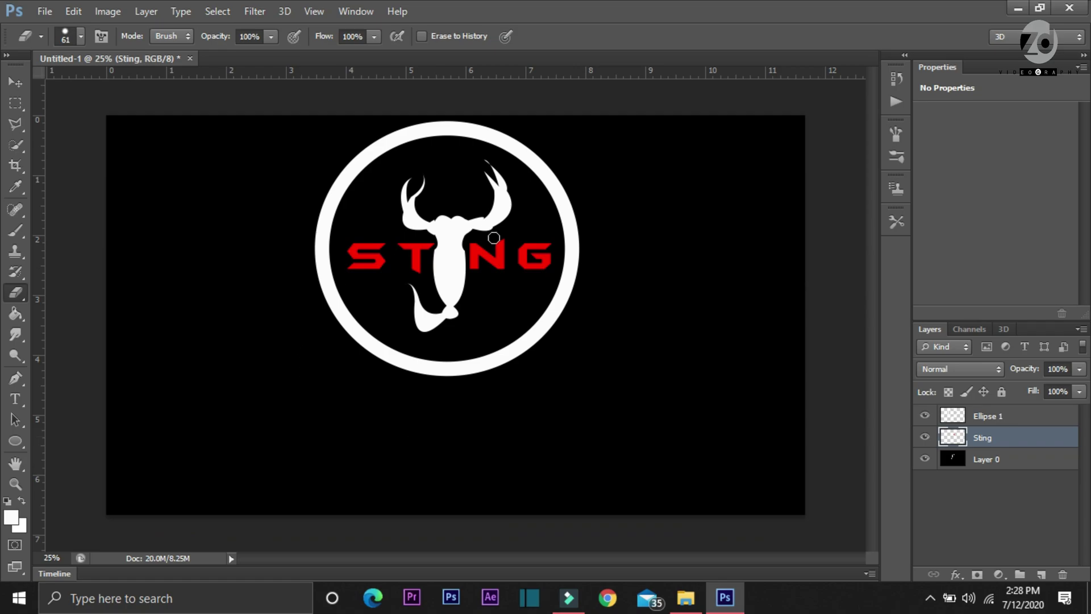
Create a new 3500 x 2000 px RGB document at 300 pixels/inch with a white background.
left_click(45, 11)
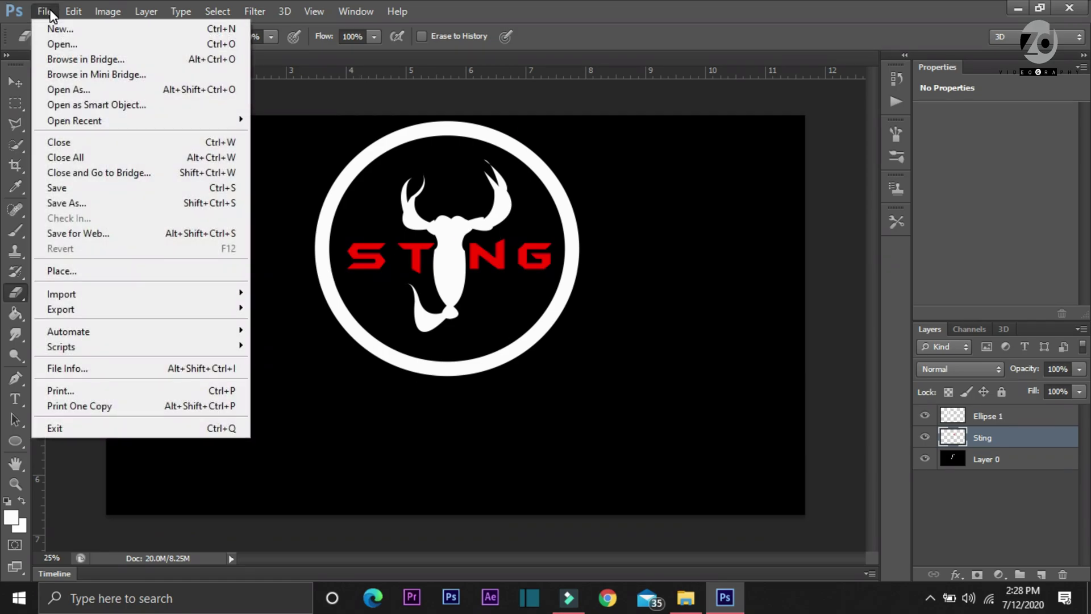
left_click(53, 28)
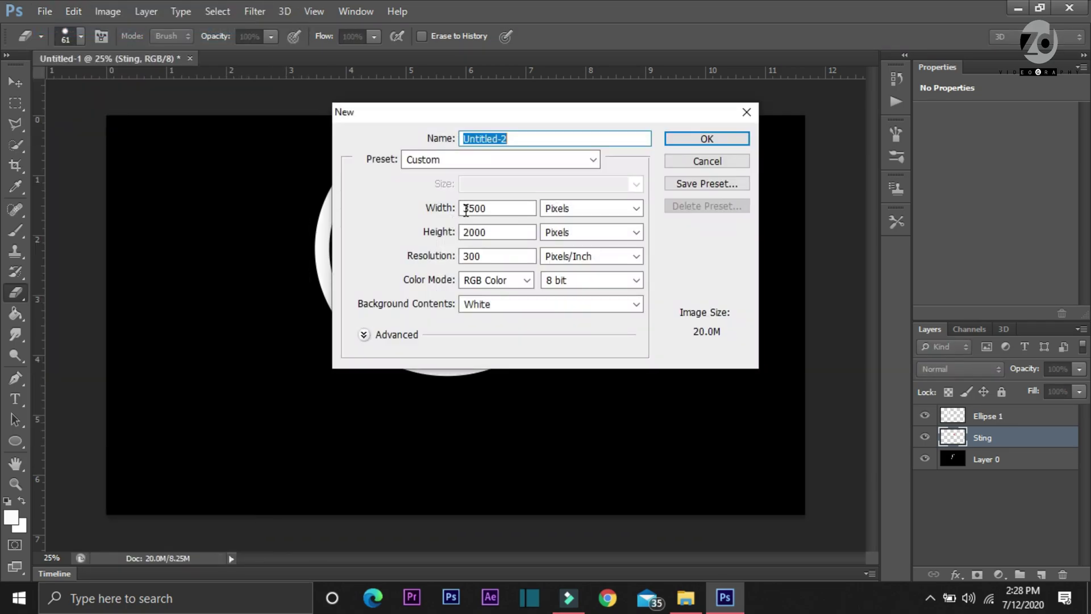
left_click(683, 139)
Set the foreground color to black 000000 and fill the new document's background with it.
left_click(15, 316)
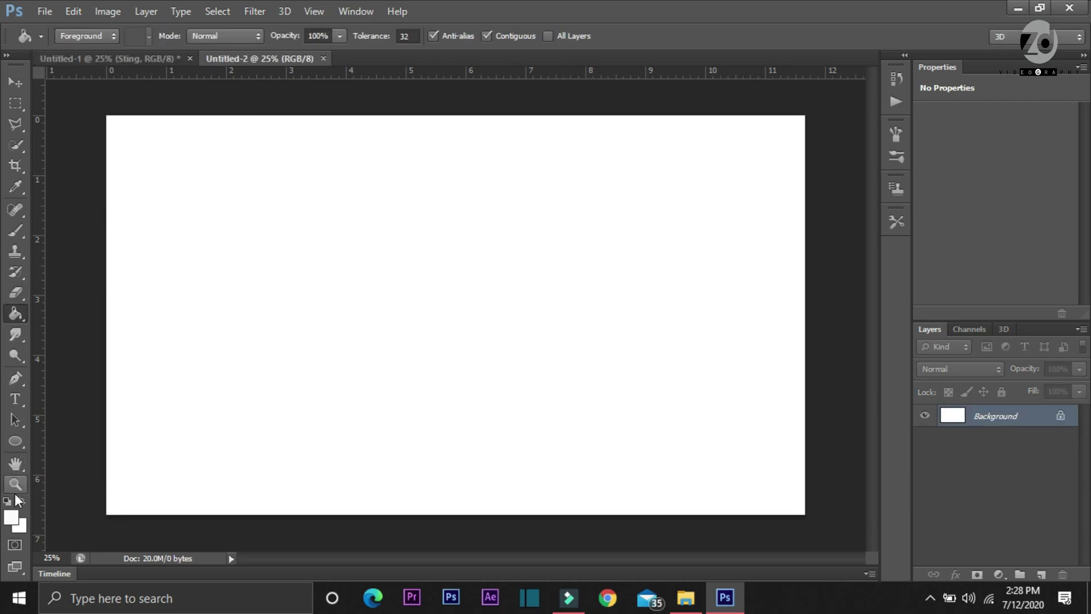
left_click(11, 519)
left_click_drag(653, 237, 536, 322)
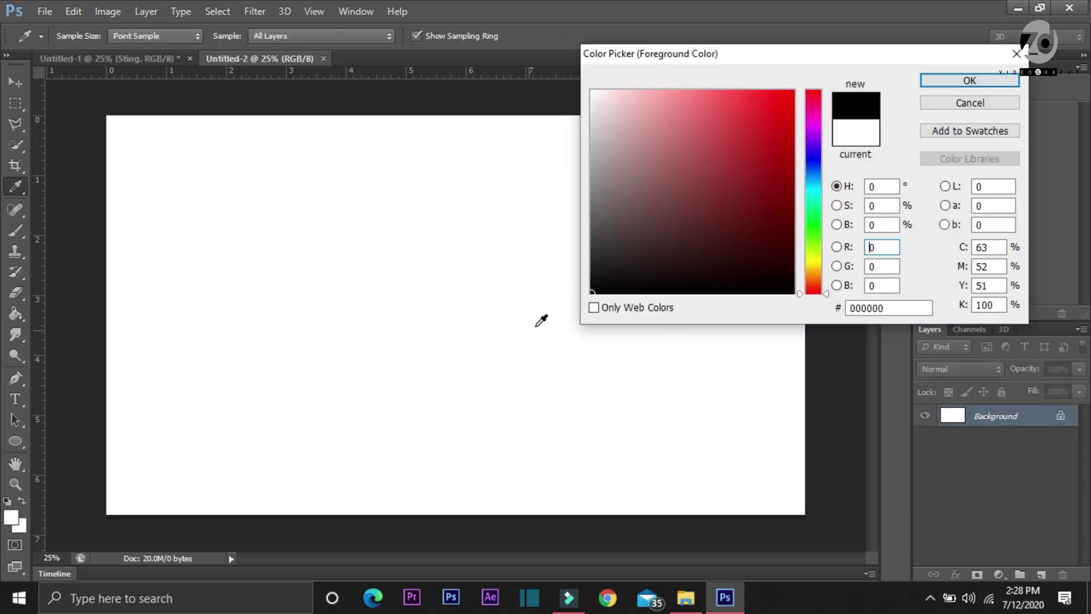
left_click(966, 79)
left_click(460, 319)
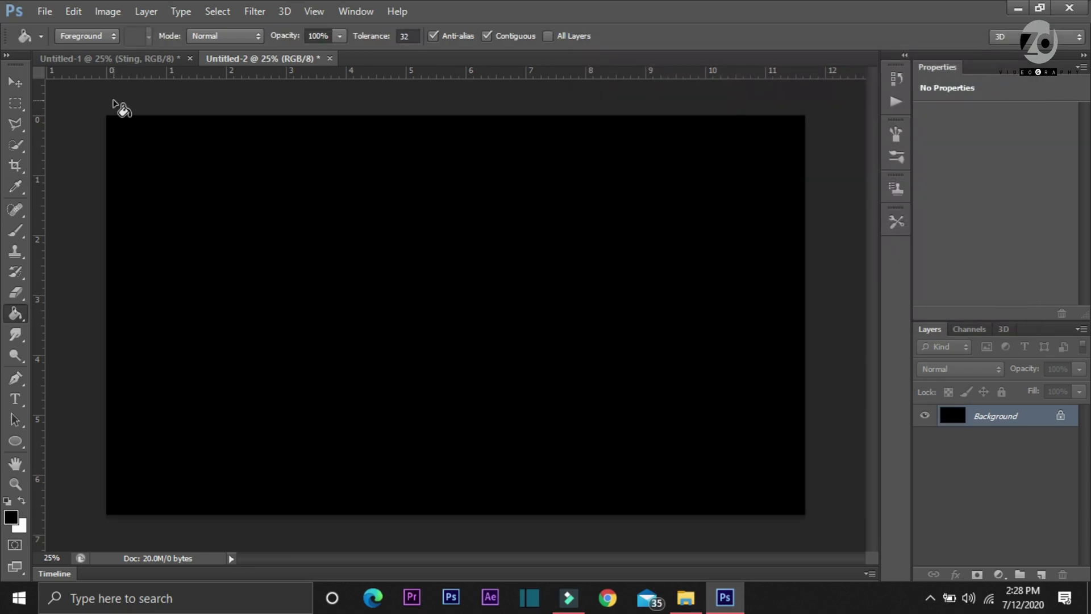
Crop the logo document Untitled-1 to about 11.4 by 4.5 in, trimming the empty black area below the ring.
left_click(101, 55)
left_click(15, 165)
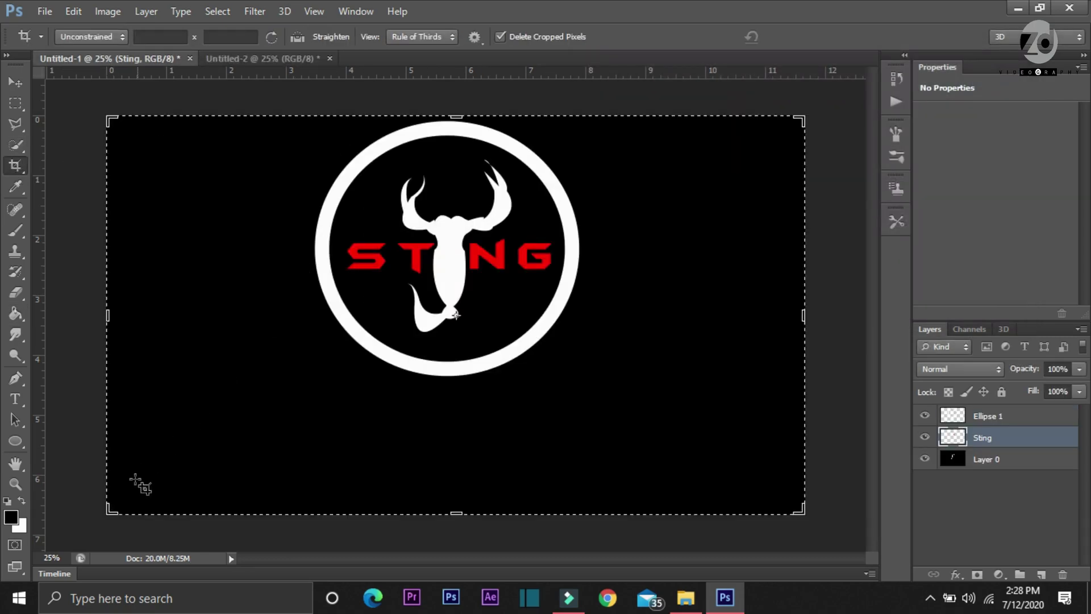
left_click_drag(111, 506, 141, 477)
left_click_drag(194, 396, 116, 451)
key("Return")
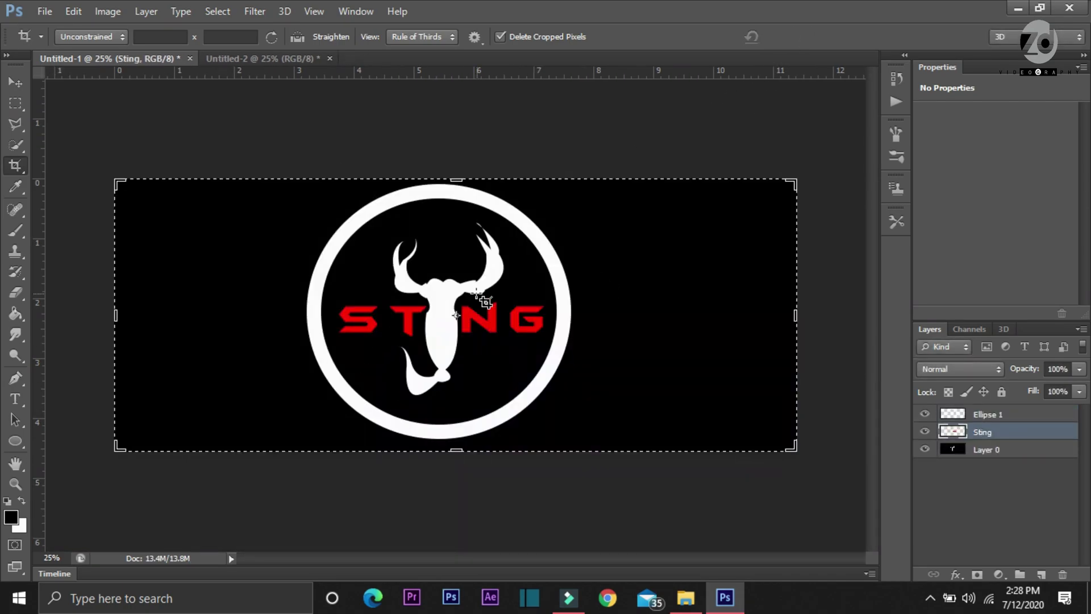
left_click(482, 298)
left_click(12, 83)
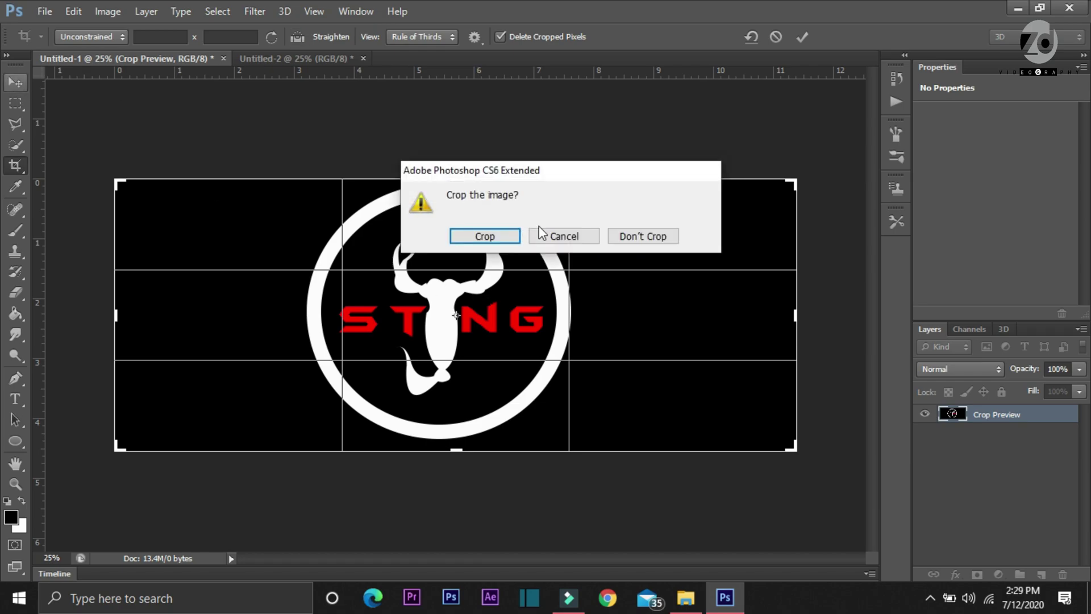
left_click(503, 238)
Merge the Ellipse 1, Sting and Layer 0 layers into a single layer.
left_click(988, 466)
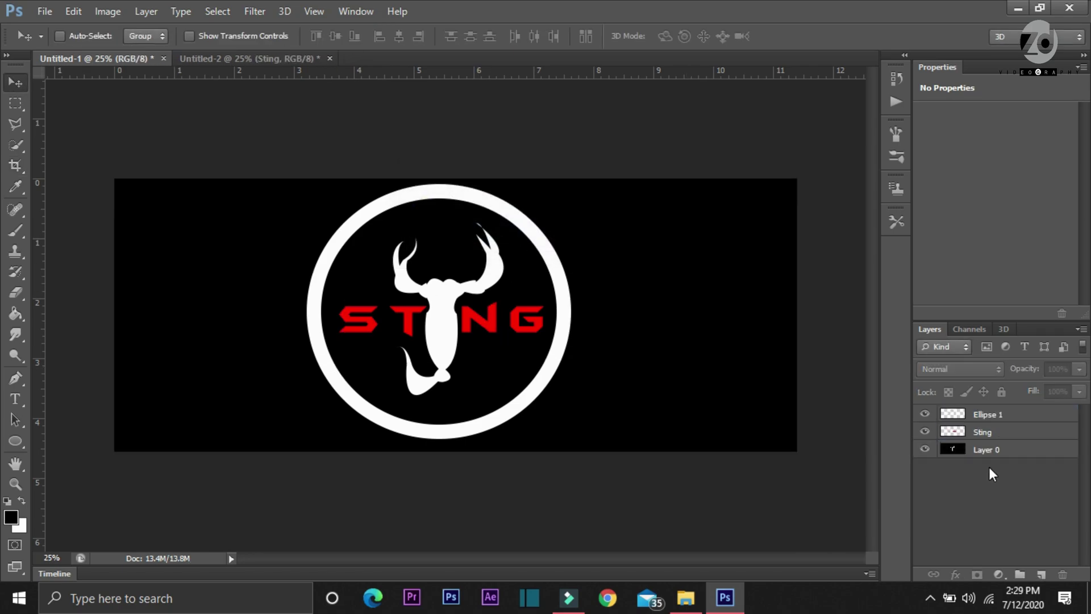
left_click(987, 451)
left_click(993, 435, "shift")
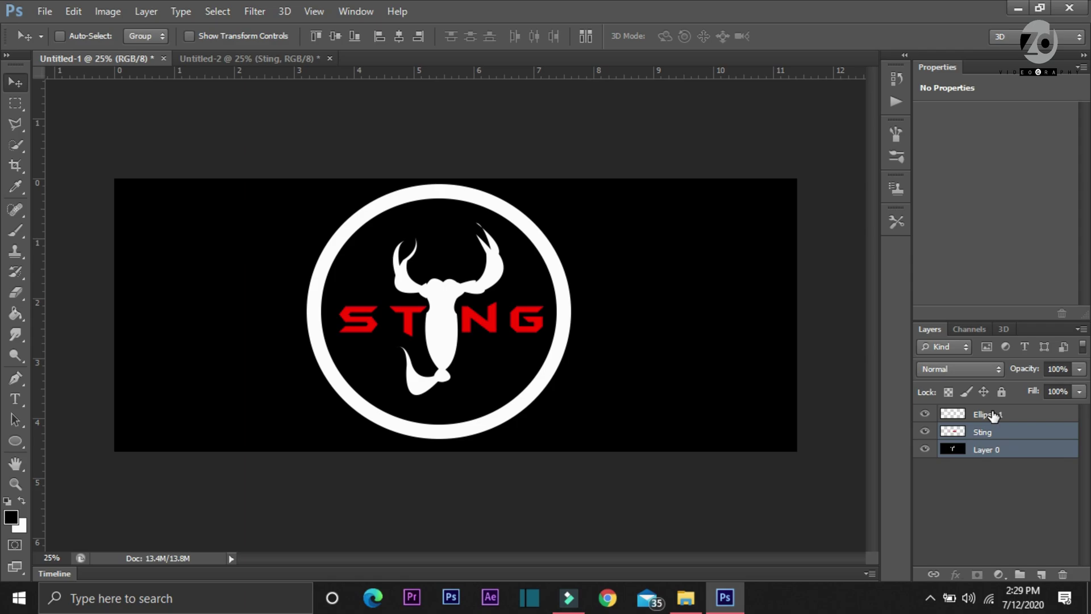
left_click(992, 416, "shift")
right_click(987, 450)
left_click(767, 407)
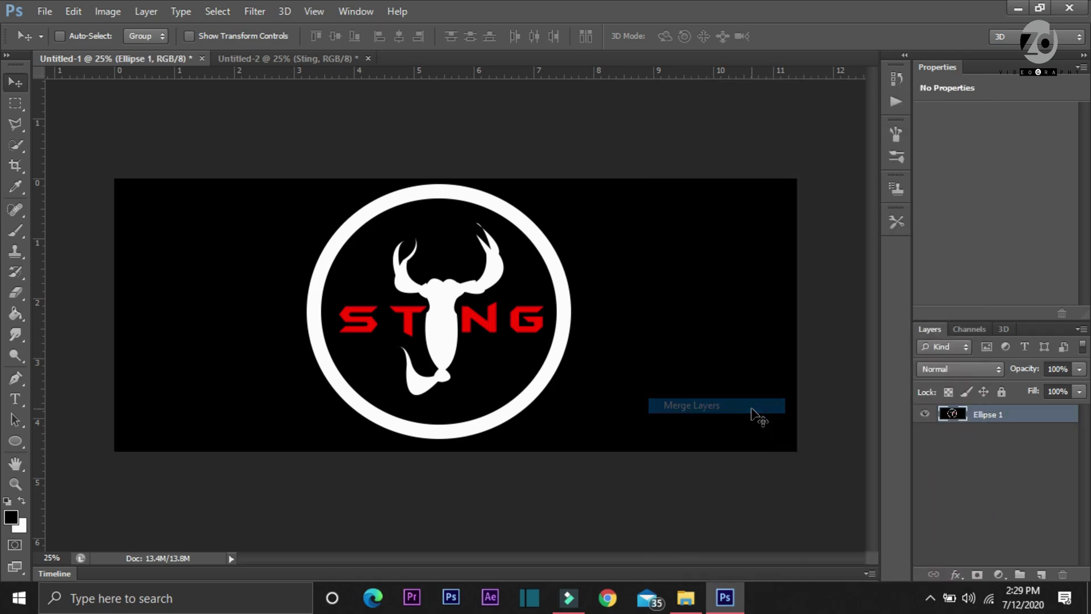
Create another blank document of 3500 x 2000 px and fill its background with black.
left_click(44, 12)
left_click(45, 32)
left_click(691, 136)
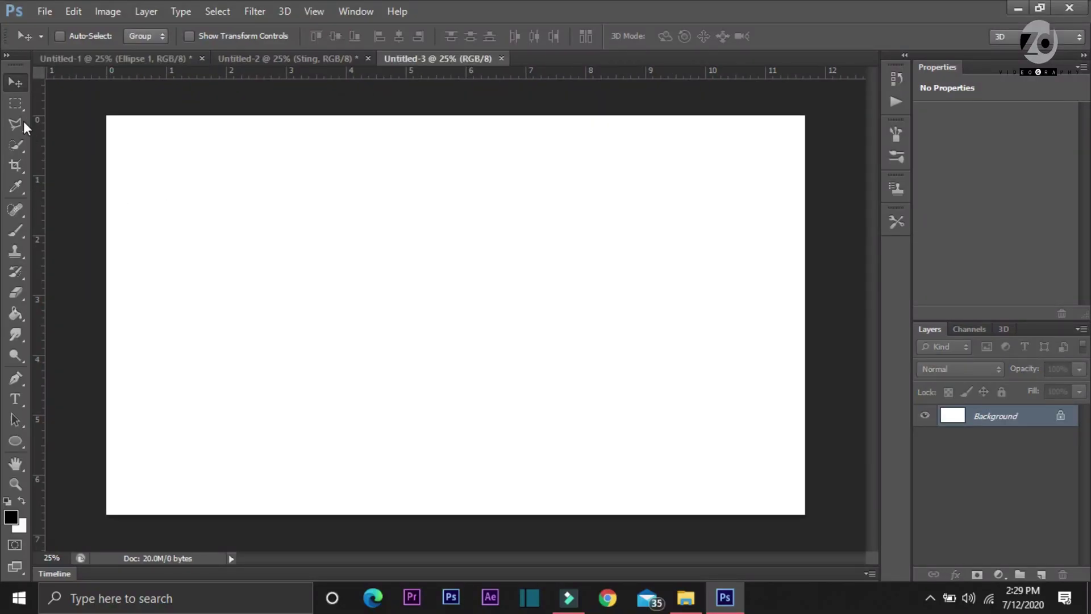
left_click(11, 315)
left_click(341, 341)
Copy the merged logo layer from Untitled-1 into the black Untitled-3 document.
left_click(179, 56)
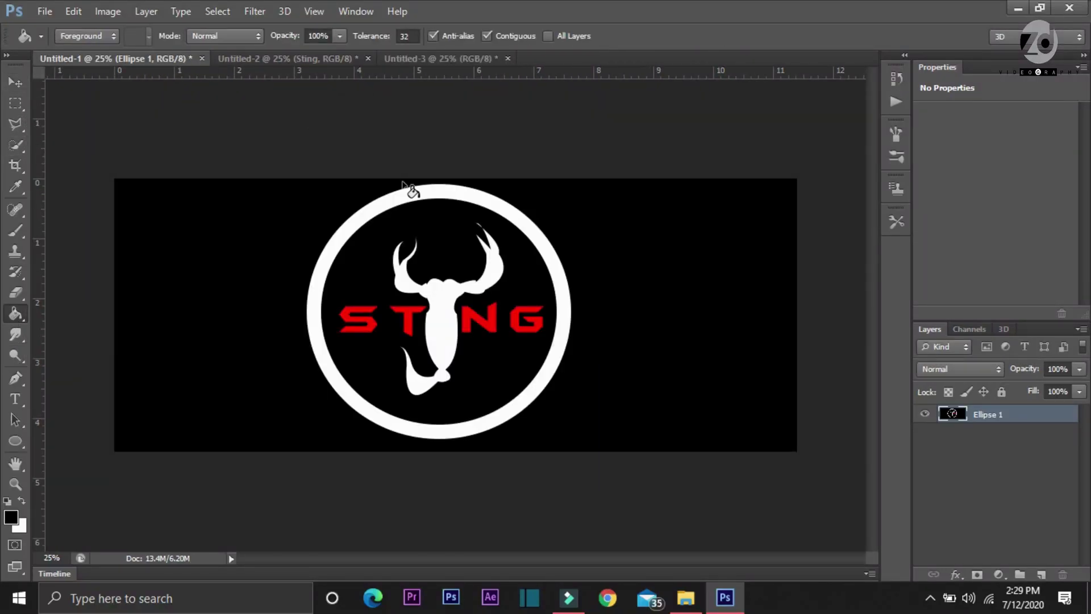
left_click(15, 83)
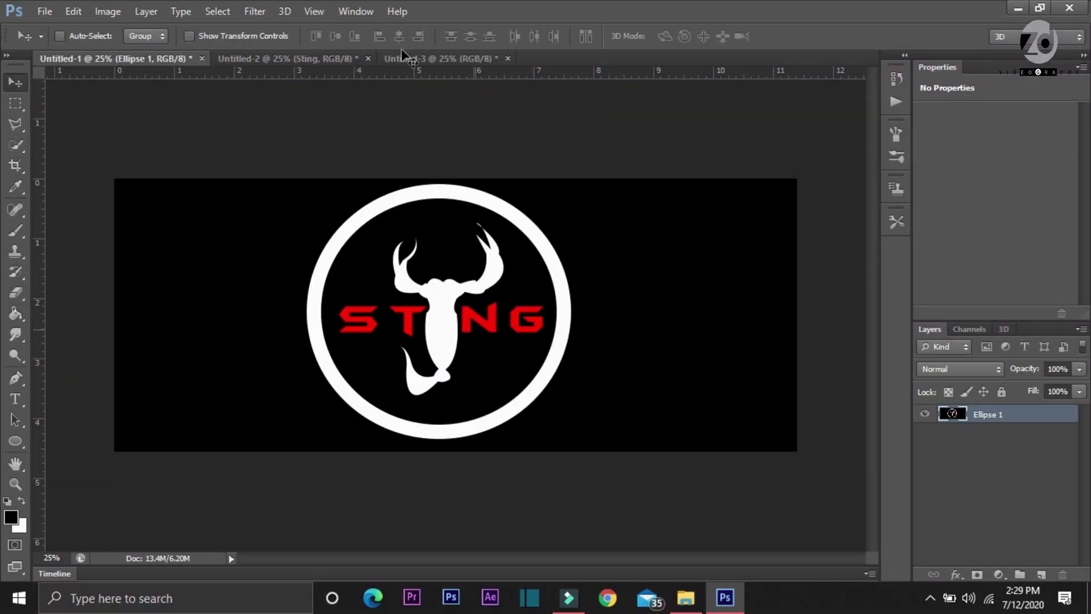
left_click_drag(405, 61, 497, 333)
Scale the logo with Free Transform to about 61% and center it on the black canvas.
key("ctrl+t")
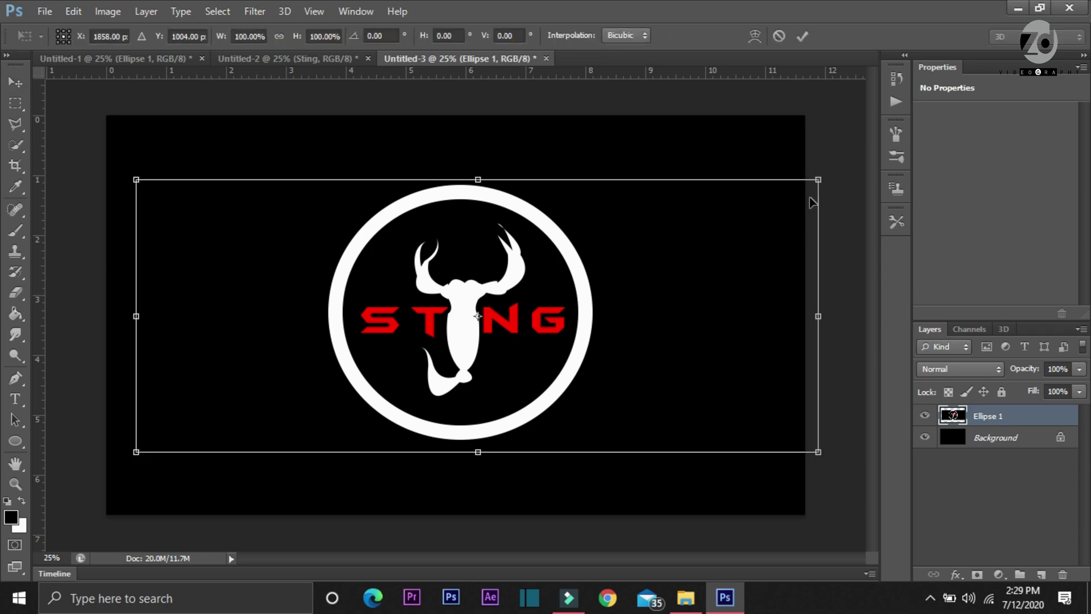
left_click_drag(819, 180, 551, 287)
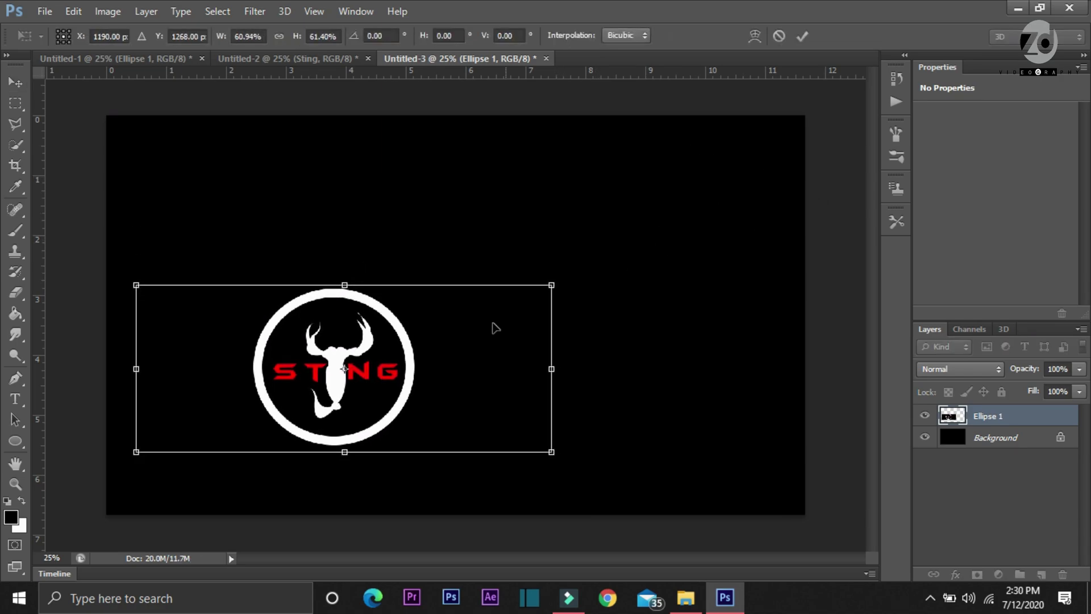
left_click_drag(447, 350, 569, 307)
left_click(804, 36)
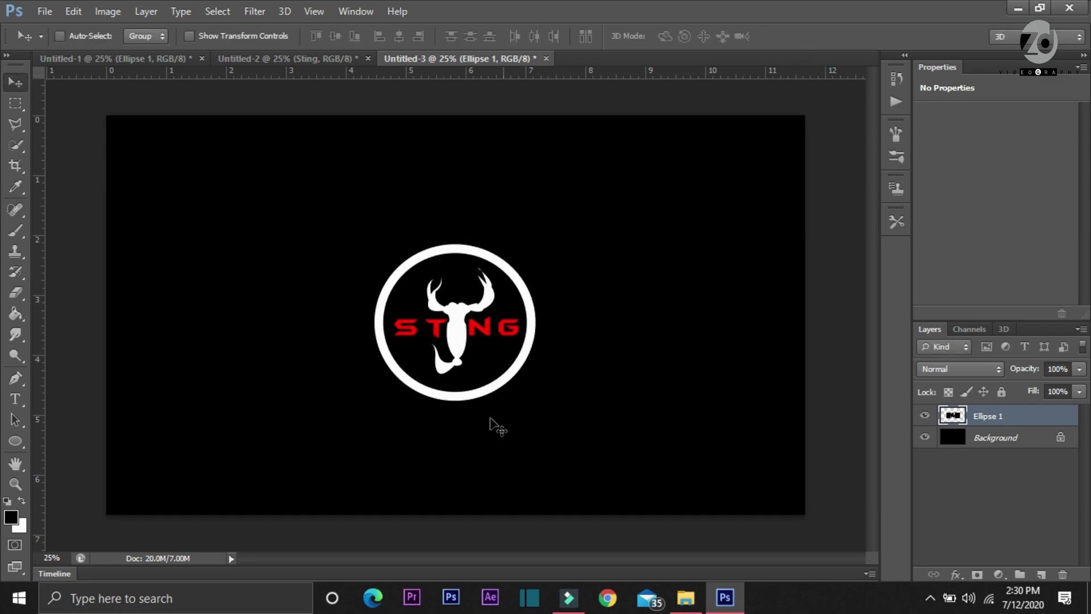
Darken the logo layer with a Curves adjustment using a point at input 205, output 164.
key("m")
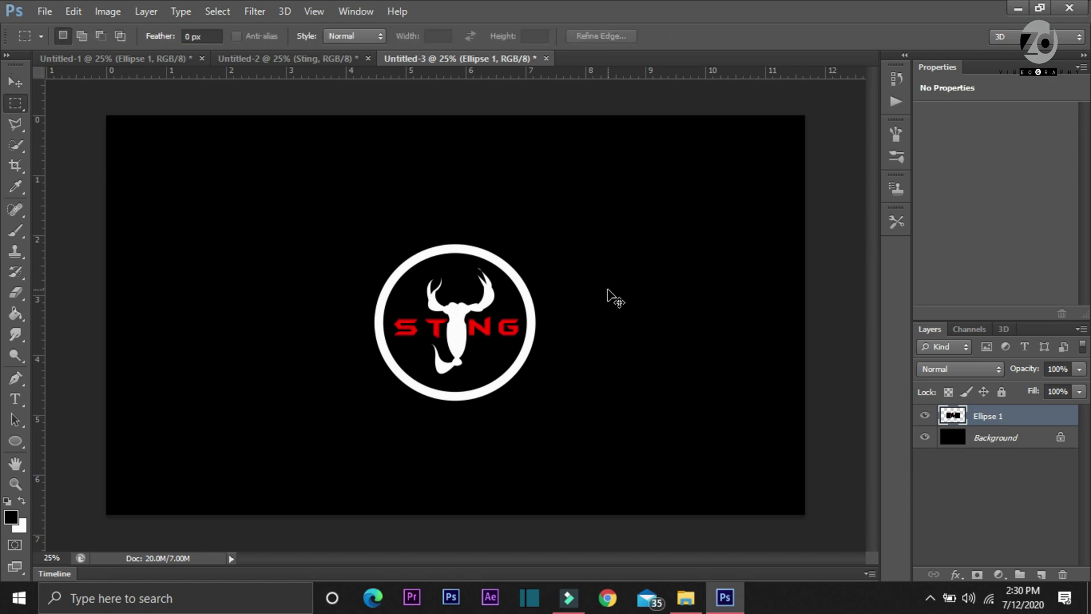
key("ctrl+m")
left_click_drag(806, 153, 859, 153)
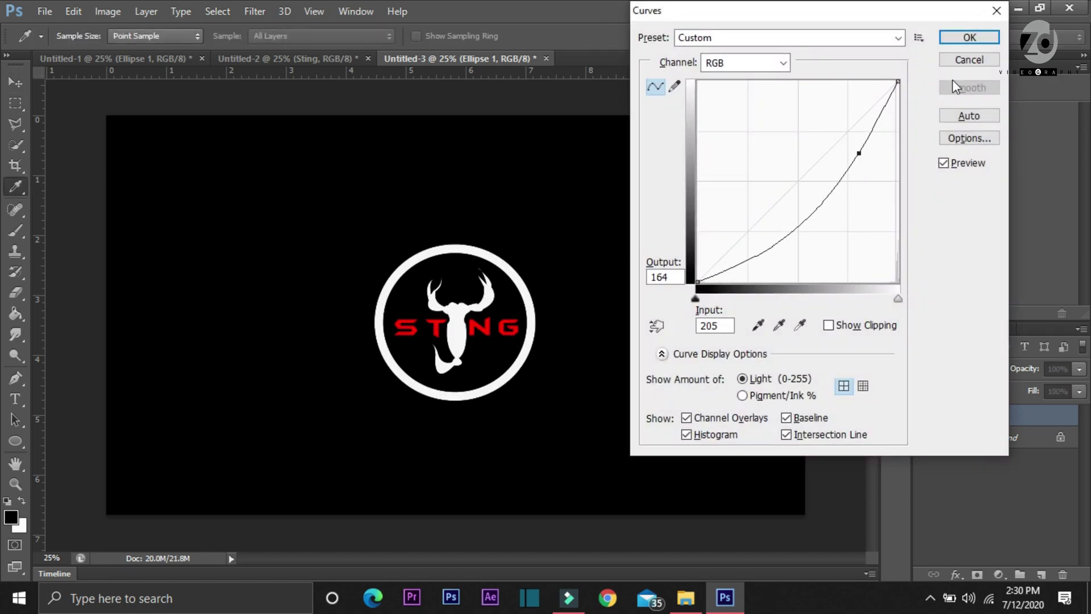
left_click(970, 37)
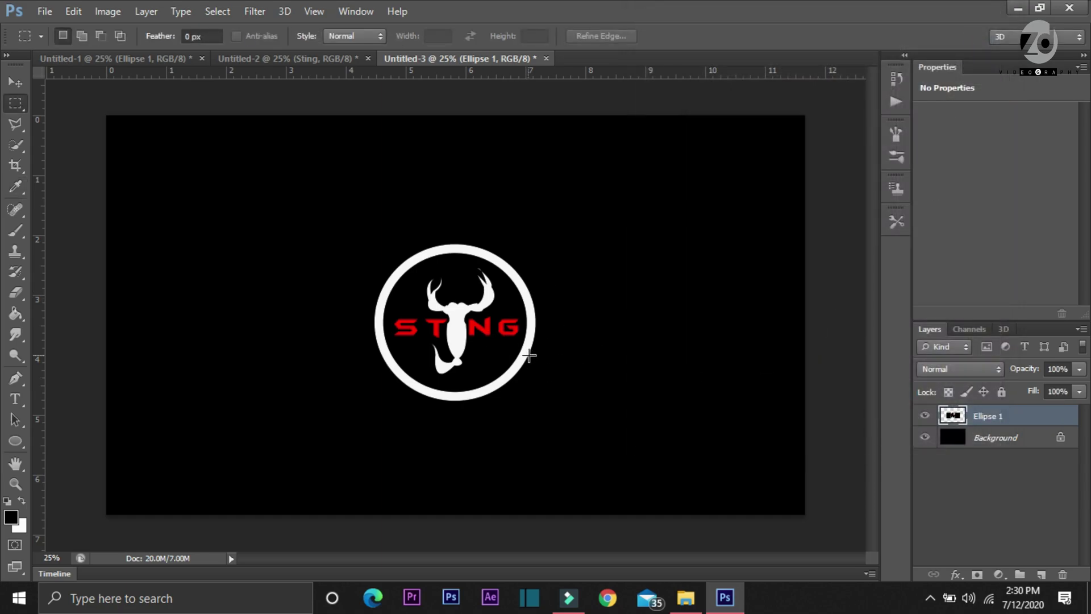
Add a black-to-transparent Gradient Fill layer above the logo, reversed, with Radial style and 41% scale.
left_click(999, 575)
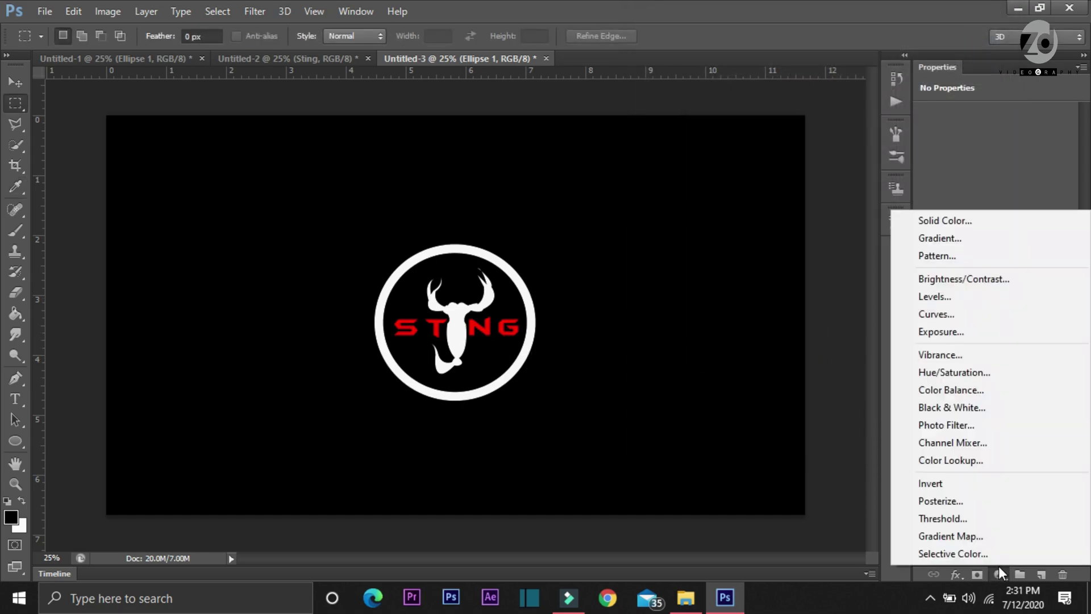
left_click(977, 245)
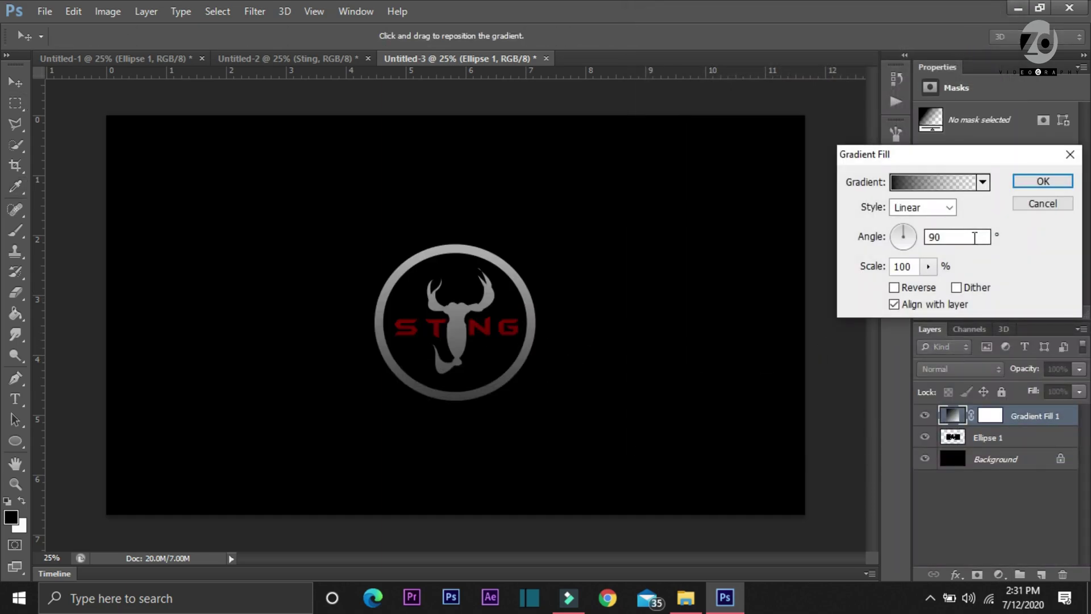
left_click(895, 288)
left_click(920, 207)
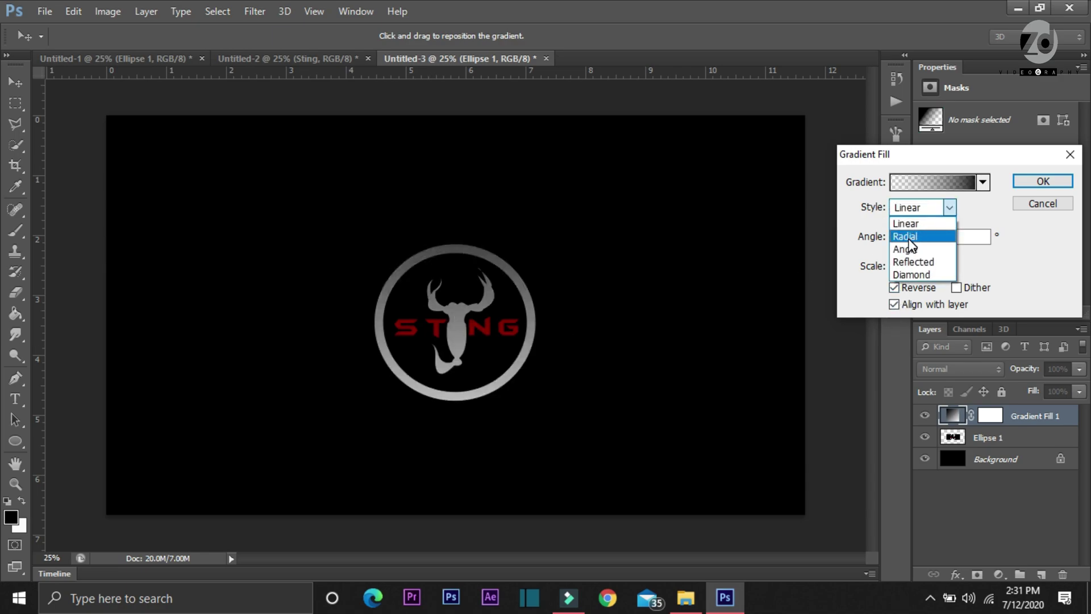
left_click(910, 237)
left_click_drag(929, 266, 926, 290)
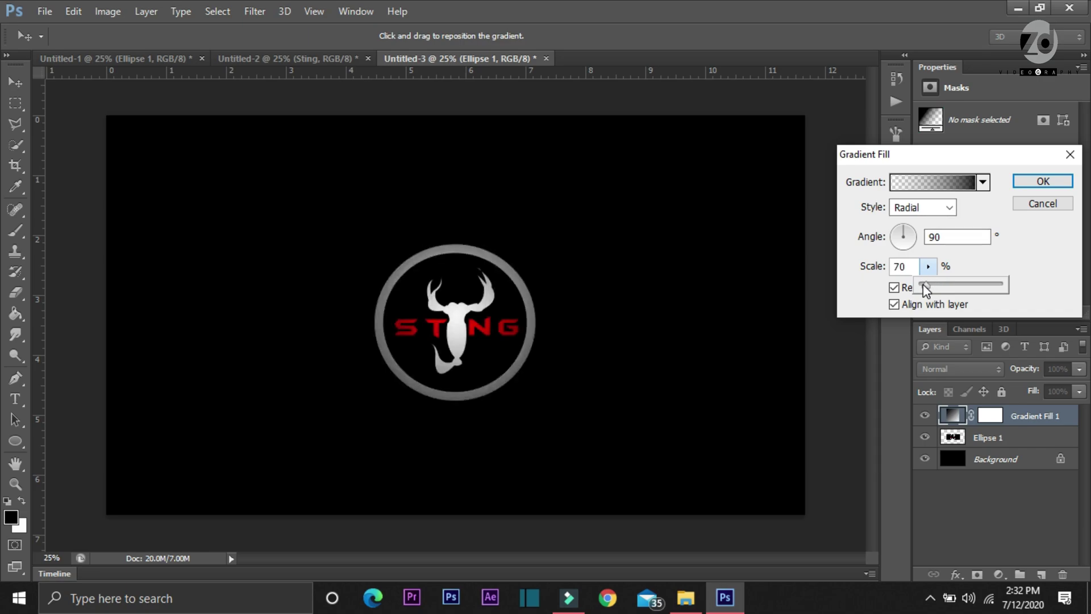
Set the gradient fill's angle to 123.69° and apply the fill.
left_click(904, 234)
left_click(902, 236)
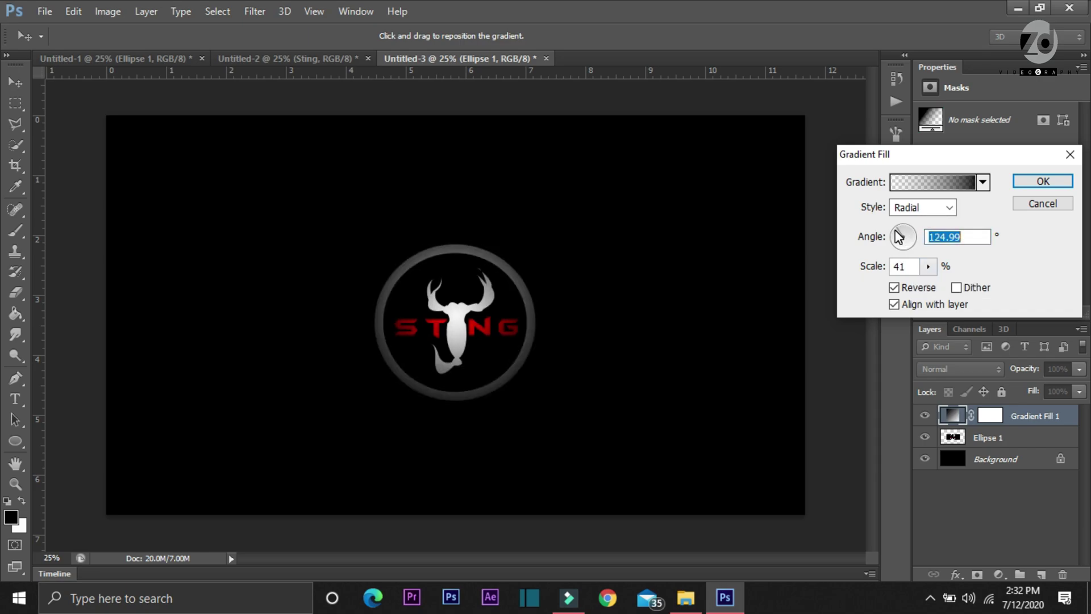
left_click(897, 238)
left_click(908, 245)
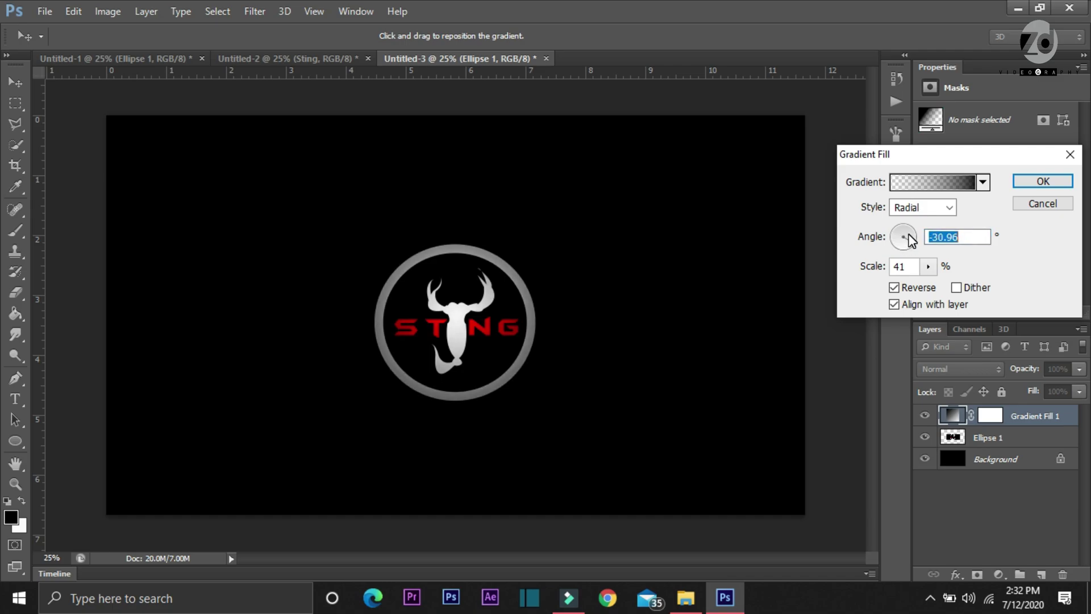
left_click(907, 233)
left_click(904, 226)
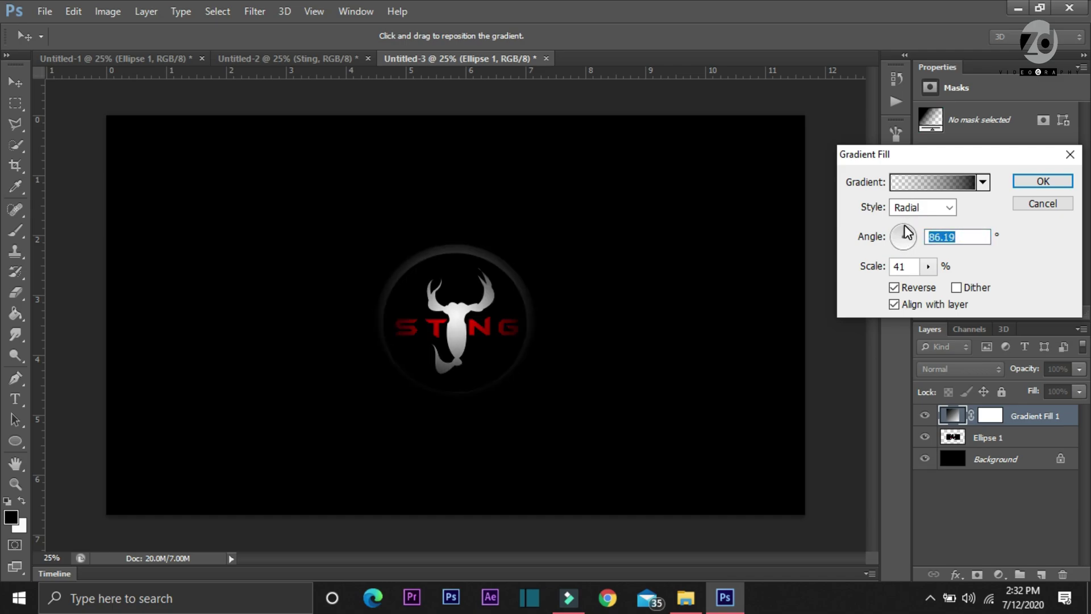
left_click(900, 232)
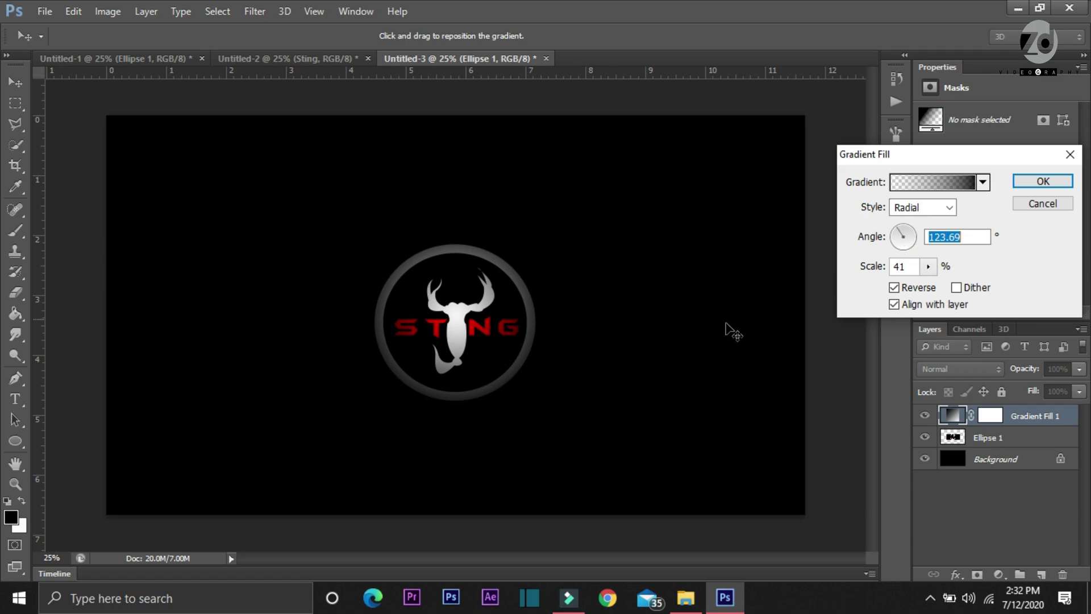
left_click(1028, 181)
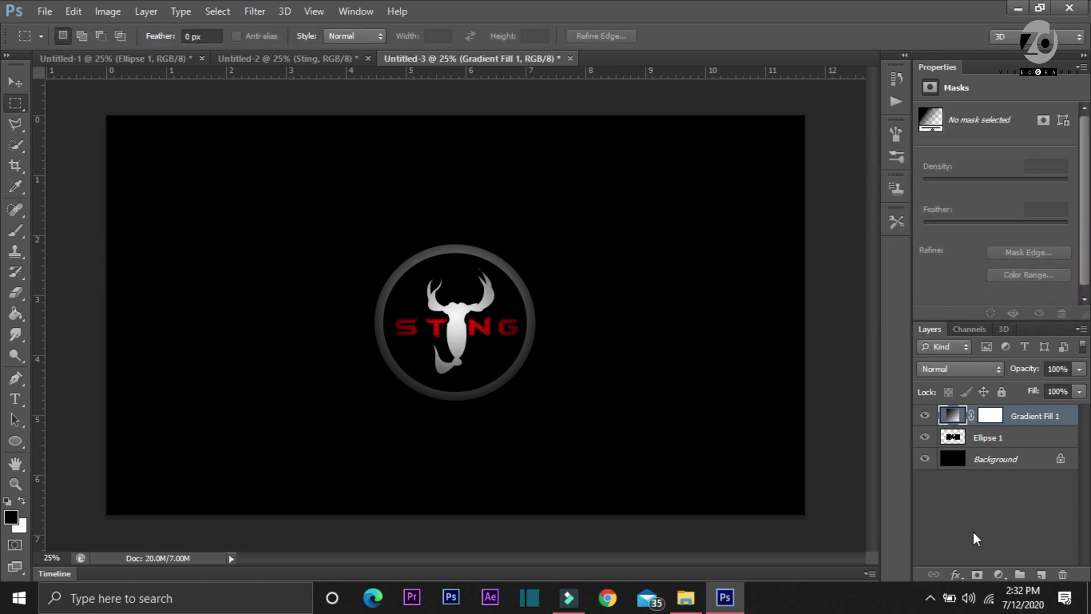
Apply Bevel & Emboss to the Ellipse 1 logo layer with 531% depth, Down direction, 4 px soften and a size slightly under 237 px.
left_click(989, 437)
right_click(988, 438)
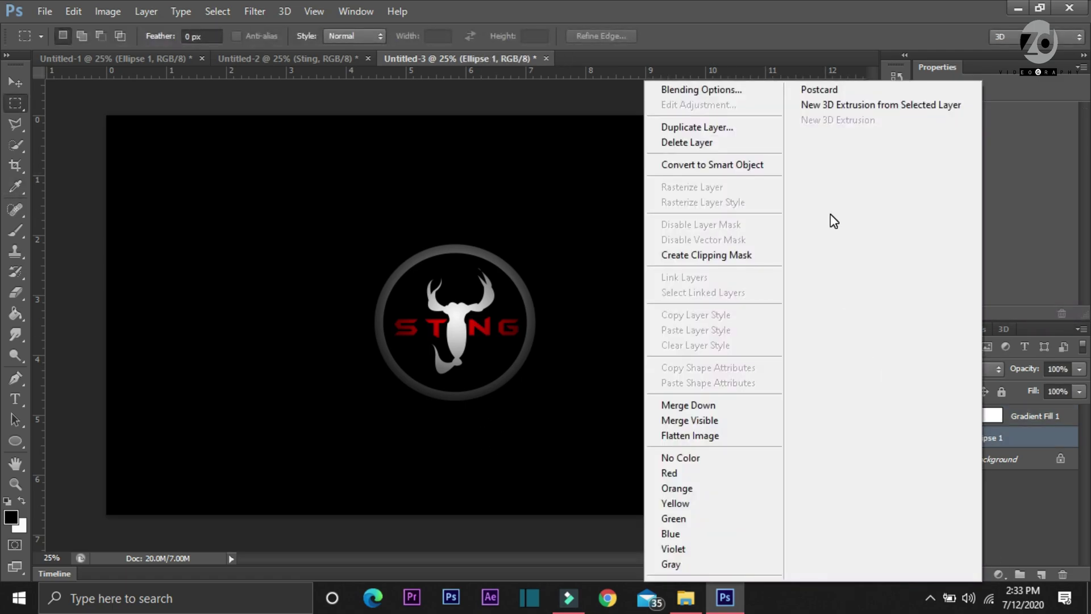
left_click(715, 89)
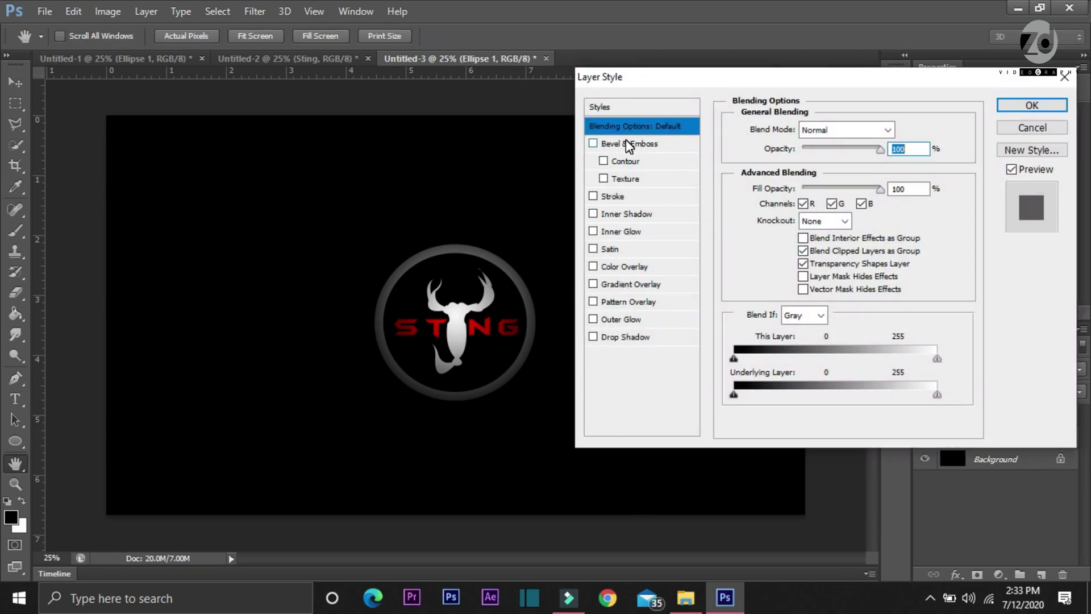
left_click(626, 143)
mouse_move(807, 172)
left_mouse_down()
mouse_move(861, 171)
mouse_move(824, 163)
left_mouse_up()
left_click_drag(804, 211, 874, 202)
left_click(836, 186)
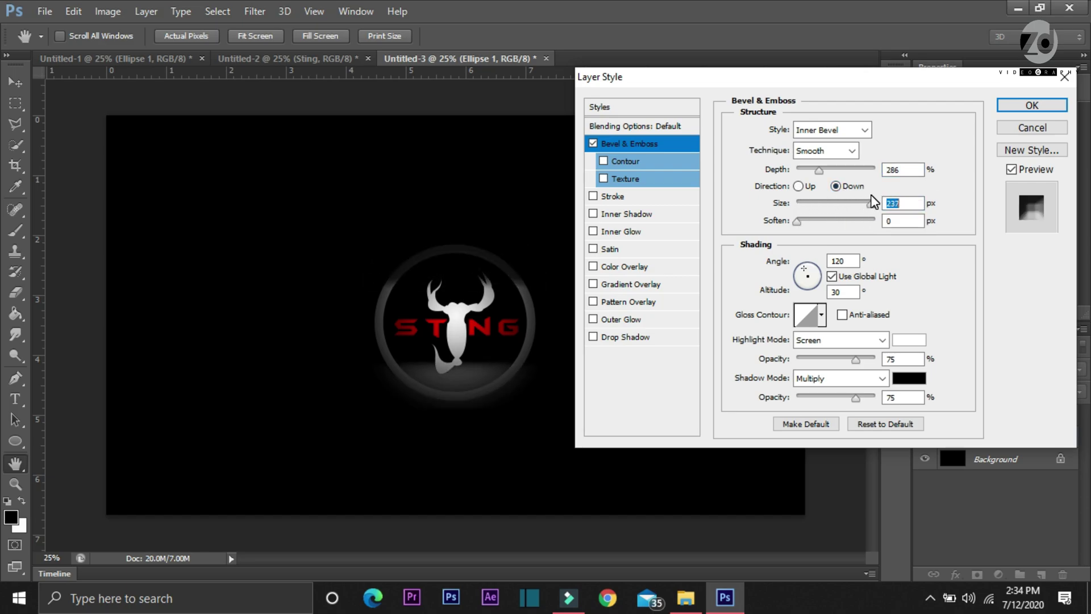
left_click_drag(826, 170, 838, 170)
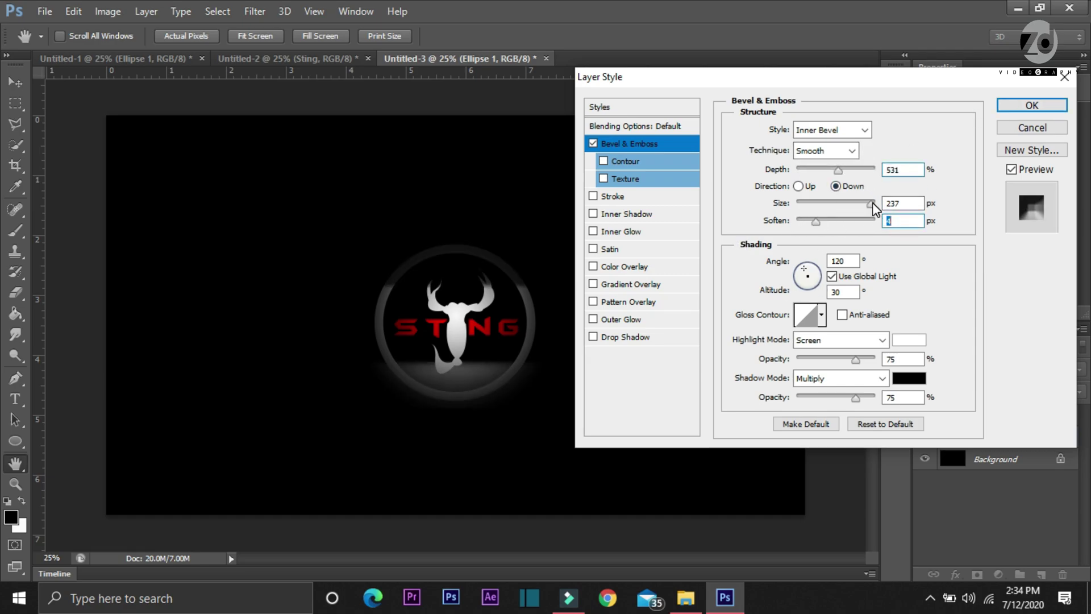
left_click_drag(871, 202, 866, 203)
left_click(1035, 106)
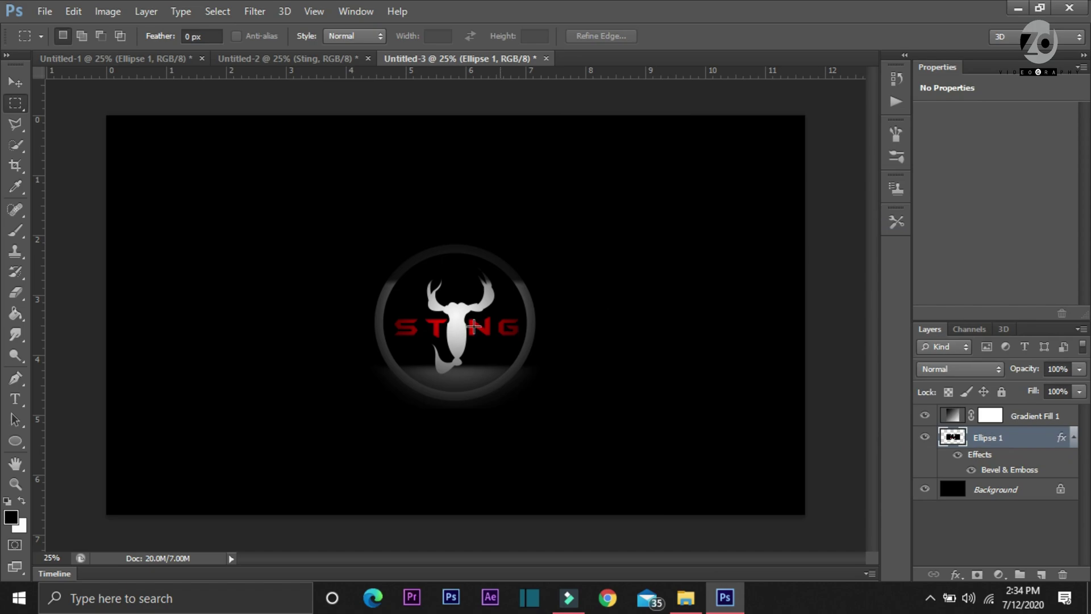
Save a JPEG copy to the Desktop at quality 12 (Maximum), replacing "3.jpg" in the suggested file name with "abc".
left_click(984, 492)
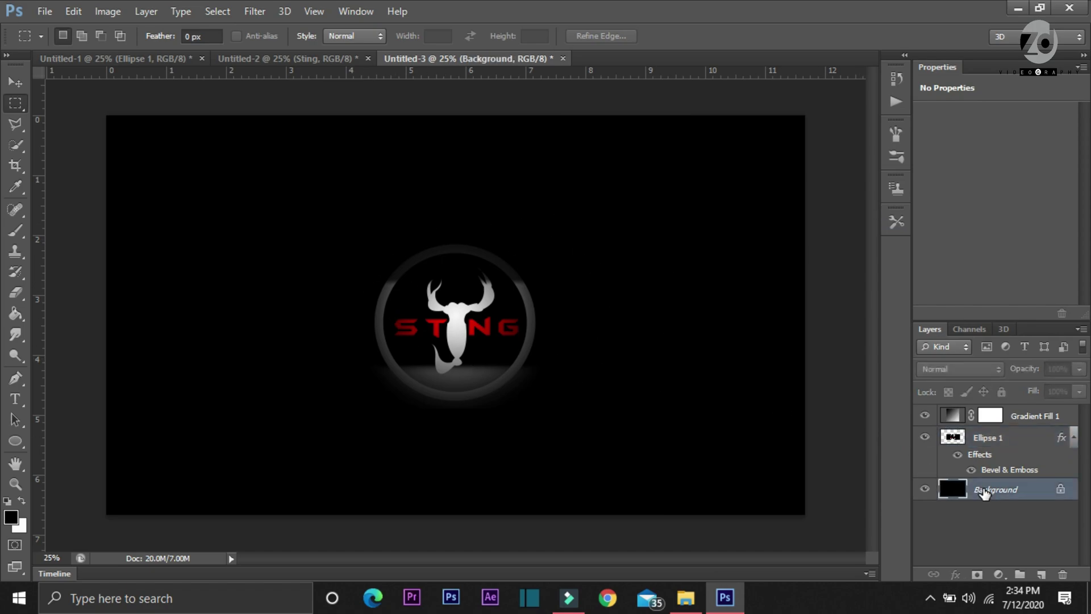
left_click(44, 11)
left_click(76, 203)
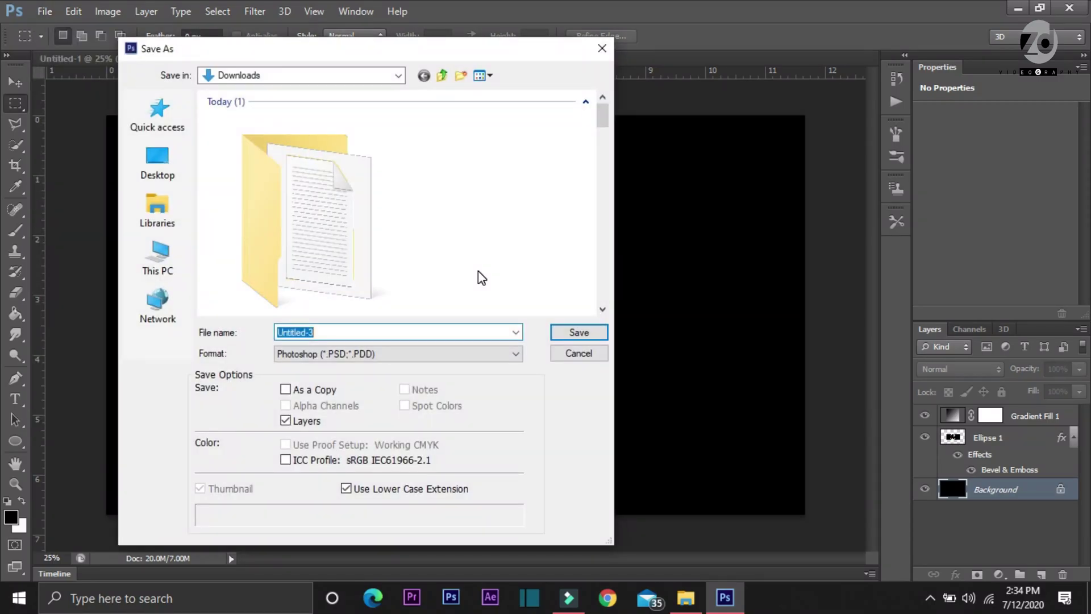
left_click(392, 354)
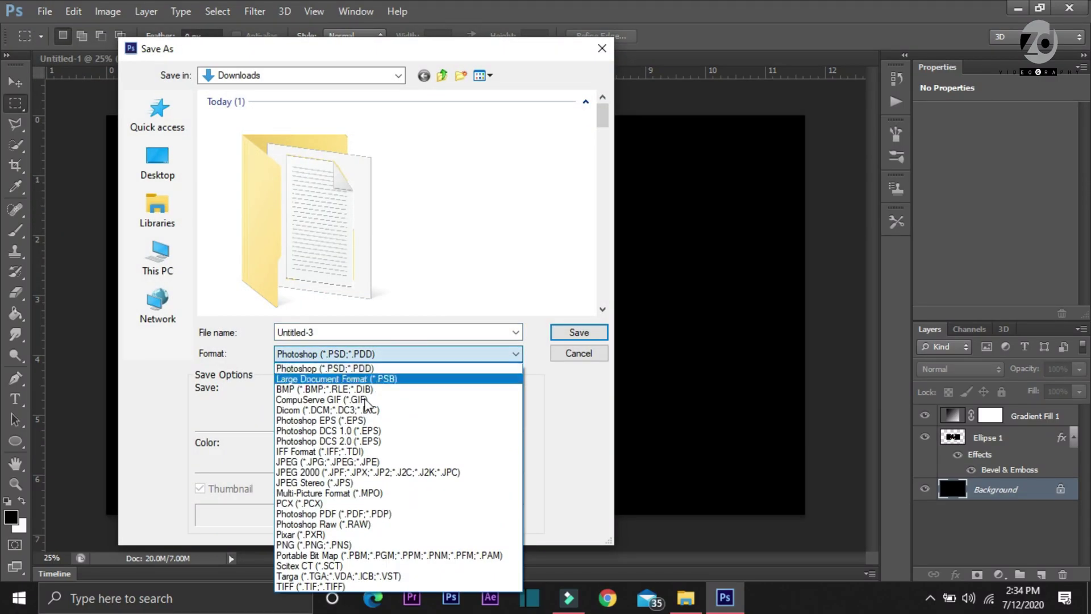
left_click(334, 461)
left_click(157, 162)
left_click_drag(308, 332, 334, 332)
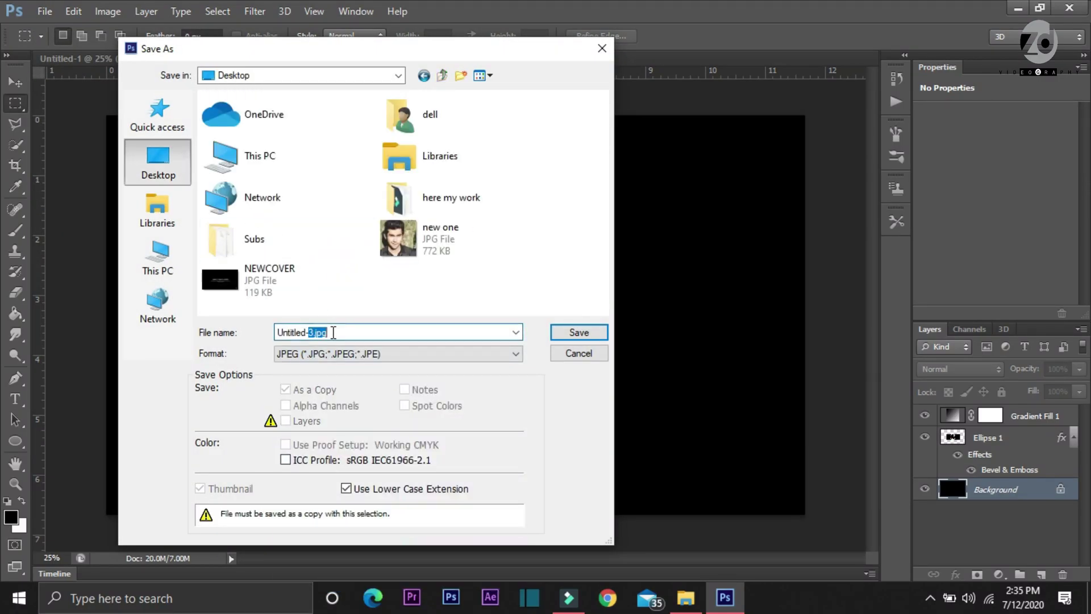
type("abc")
key("Return")
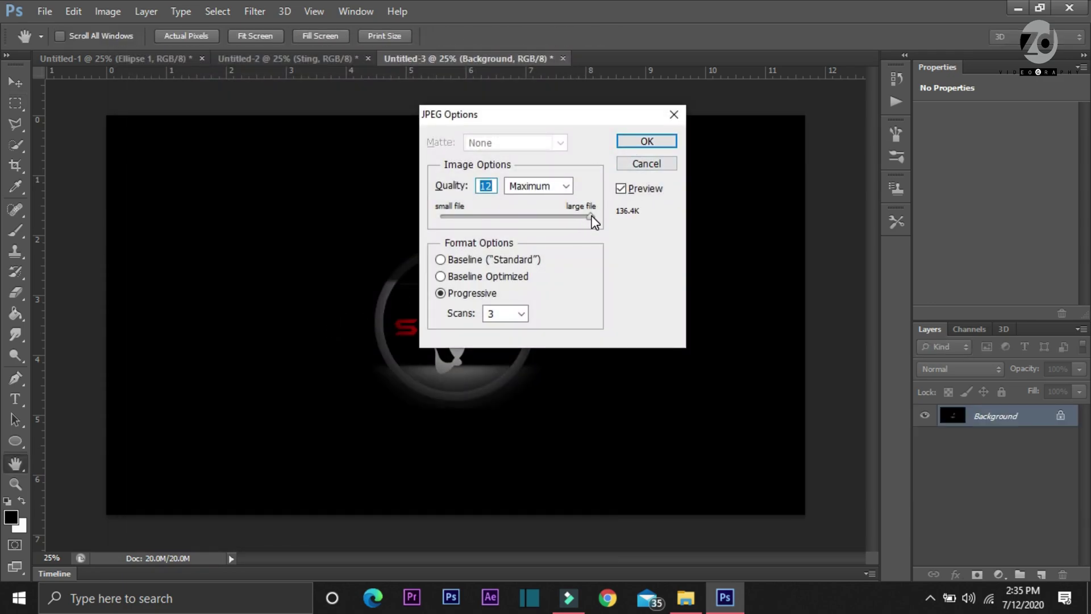
left_click(647, 141)
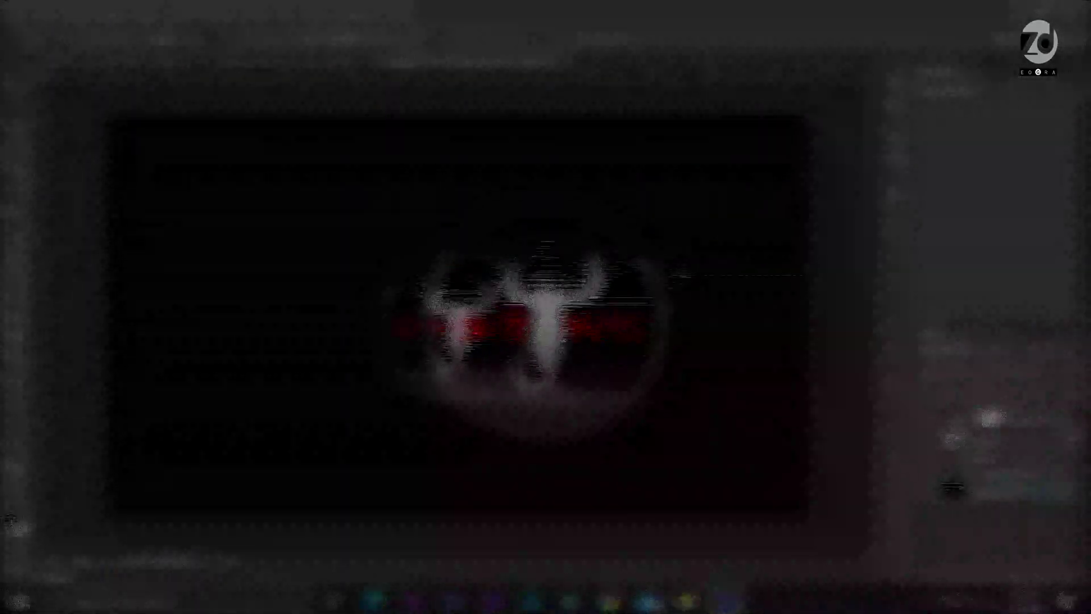